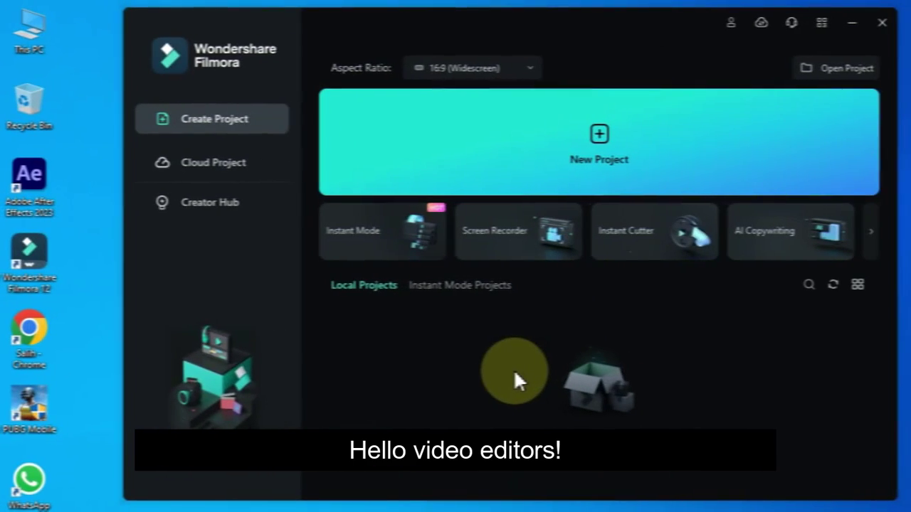
# Create a new blank Filmora project from the start screen.
pyautogui.click(586, 150)
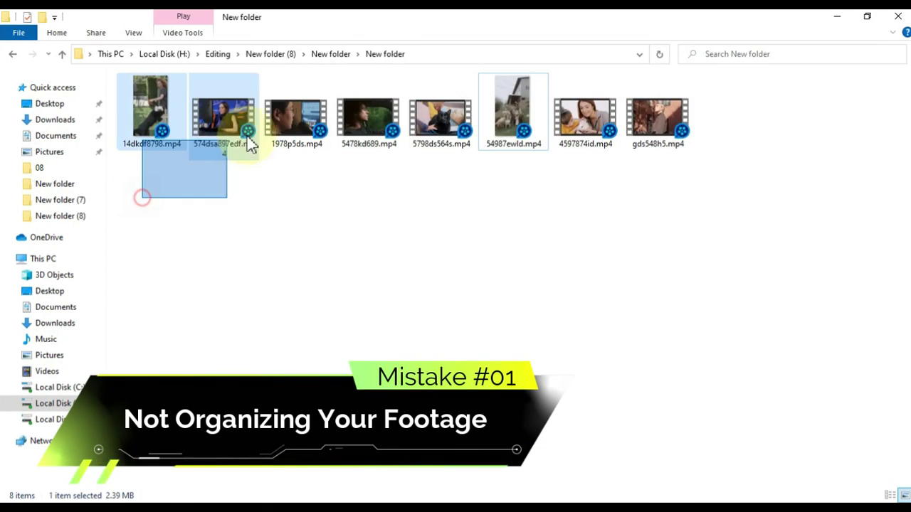
# Import the unsorted clips into the project, then undo that import.
pyautogui.moveTo(250, 146); pyautogui.dragTo(327, 213)
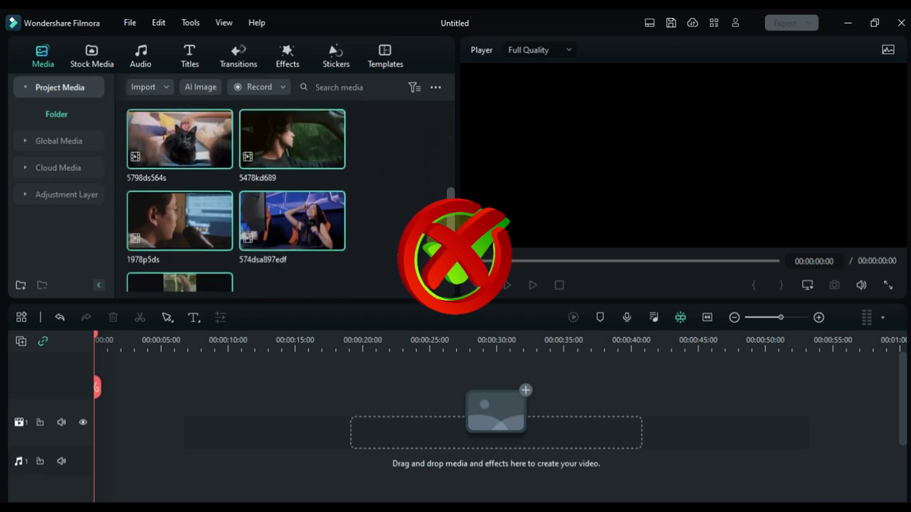
pyautogui.scroll(5, 448, 142)
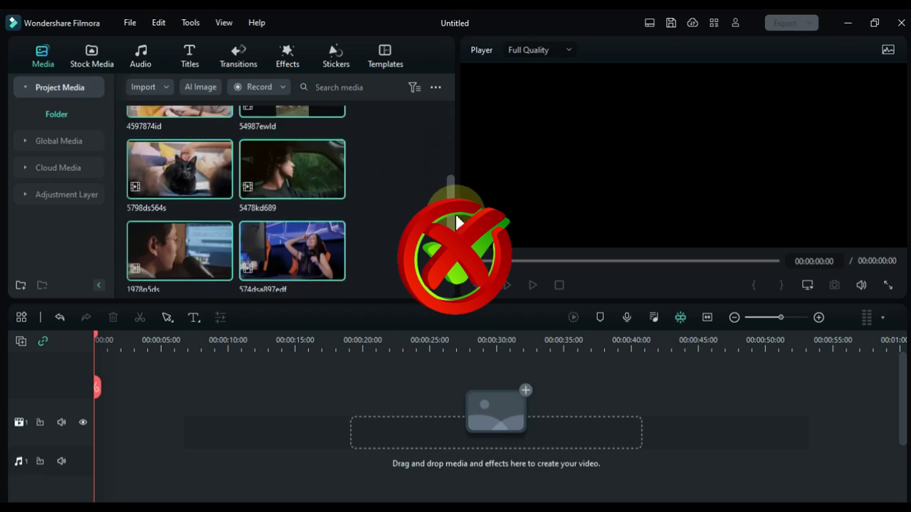
pyautogui.click(60, 317)
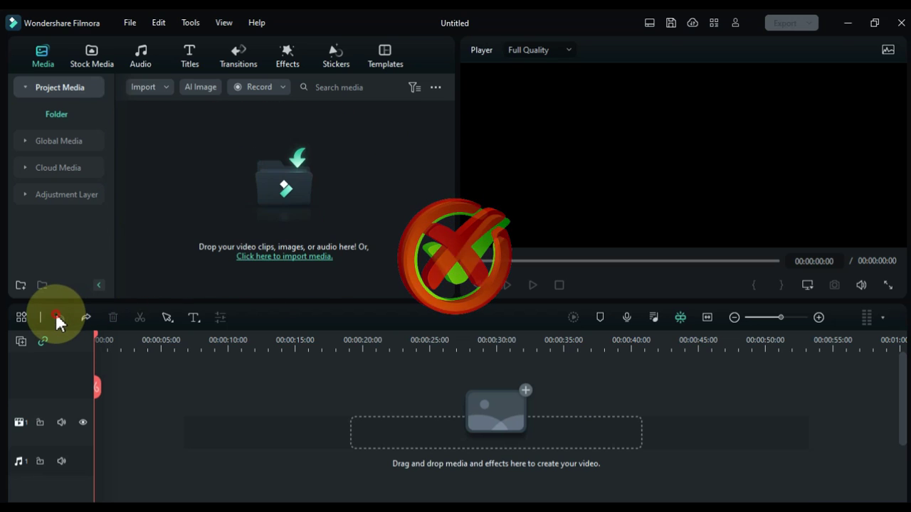
# Rename the eight clips in File Explorer as 01.mp4 through 08.mp4.
pyautogui.click(258, 498)
pyautogui.click(156, 141)
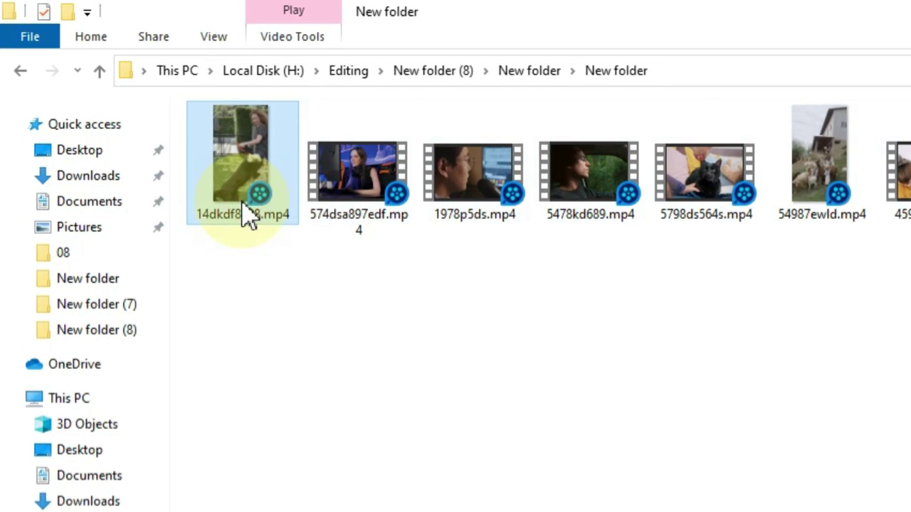
pyautogui.press('F2')
pyautogui.write('01')
pyautogui.press('Tab')
pyautogui.write('02')
pyautogui.press('Tab')
pyautogui.write('03')
pyautogui.press('Tab')
pyautogui.write('0.mp')
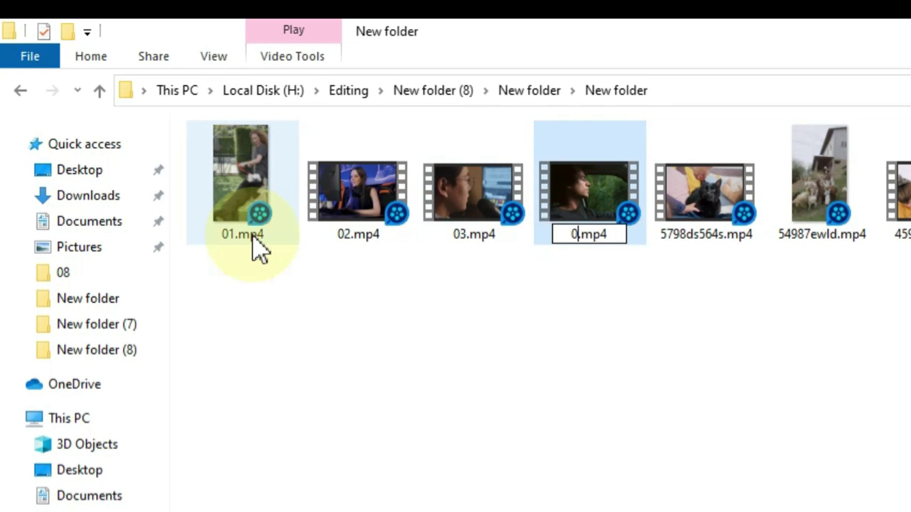
pyautogui.write('4')
pyautogui.press('Tab')
pyautogui.write('05')
pyautogui.press('Tab')
pyautogui.write('0')
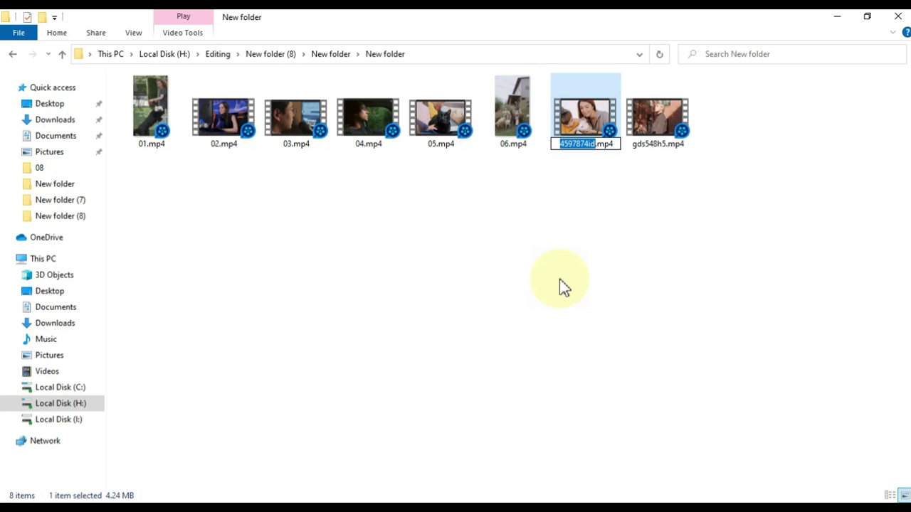
pyautogui.write('07')
pyautogui.press('Tab')
pyautogui.write('08')
pyautogui.press('Return')
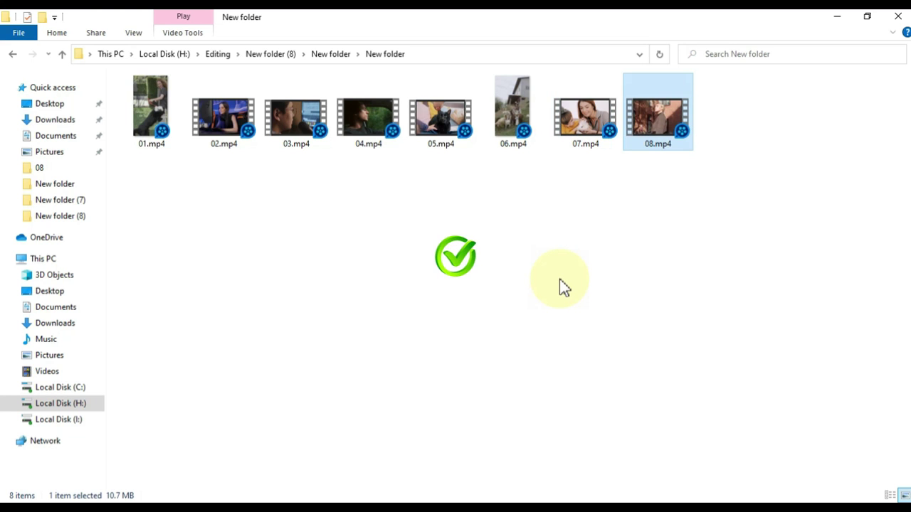
# Drag all eight renamed clips into Project Media and put clips 01–03 on the timeline.
pyautogui.click(561, 282)
pyautogui.moveTo(710, 231); pyautogui.dragTo(151, 106)
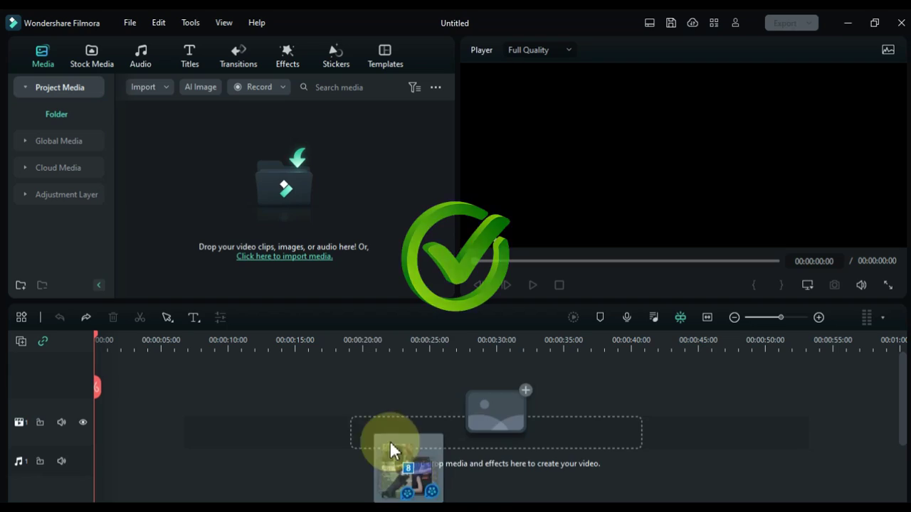
pyautogui.moveTo(389, 440); pyautogui.dragTo(324, 238)
pyautogui.moveTo(451, 133); pyautogui.dragTo(446, 261)
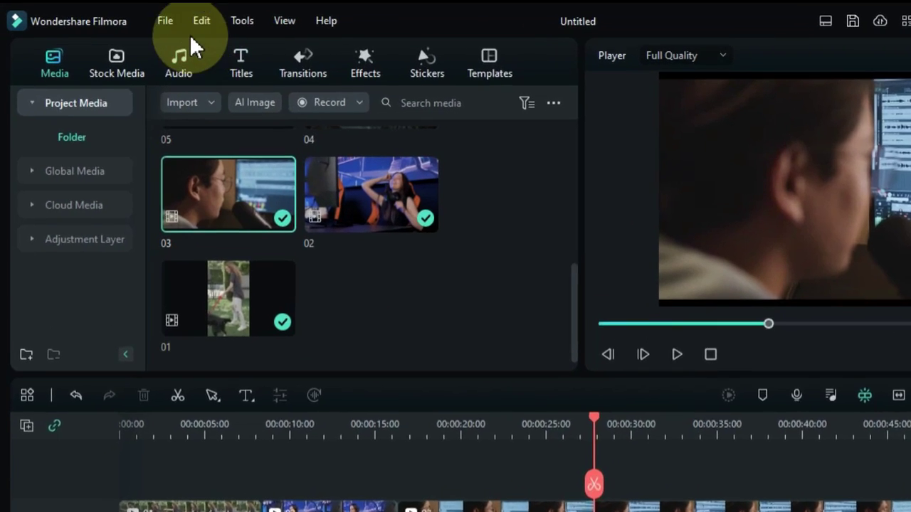
# Save the project under the default name Untitled.wfp from the File menu.
pyautogui.click(130, 22)
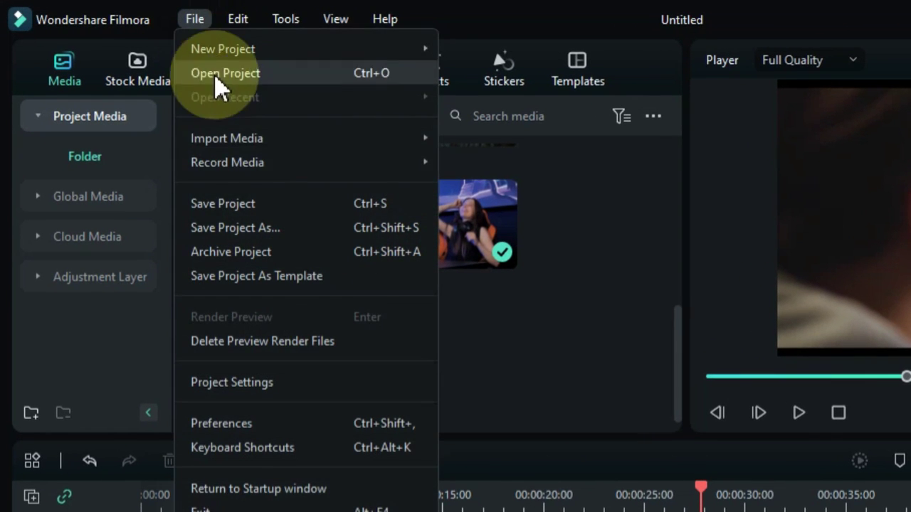
pyautogui.click(256, 207)
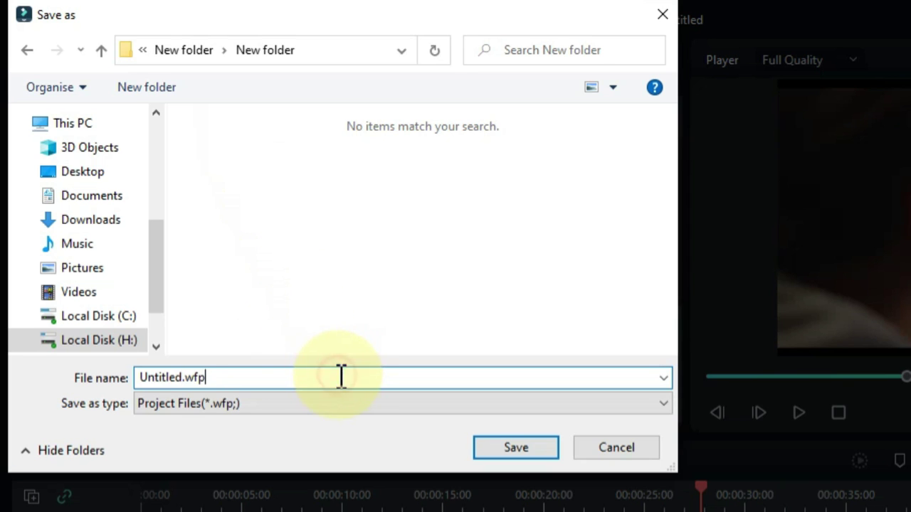
pyautogui.click(516, 447)
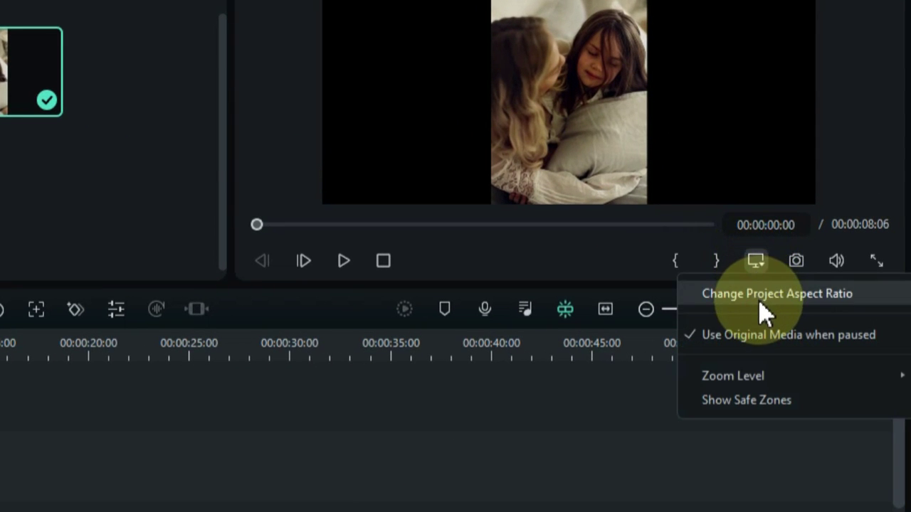
# Change the project aspect ratio to 9:16 Portrait (1080x1920) and preview the result.
pyautogui.click(757, 299)
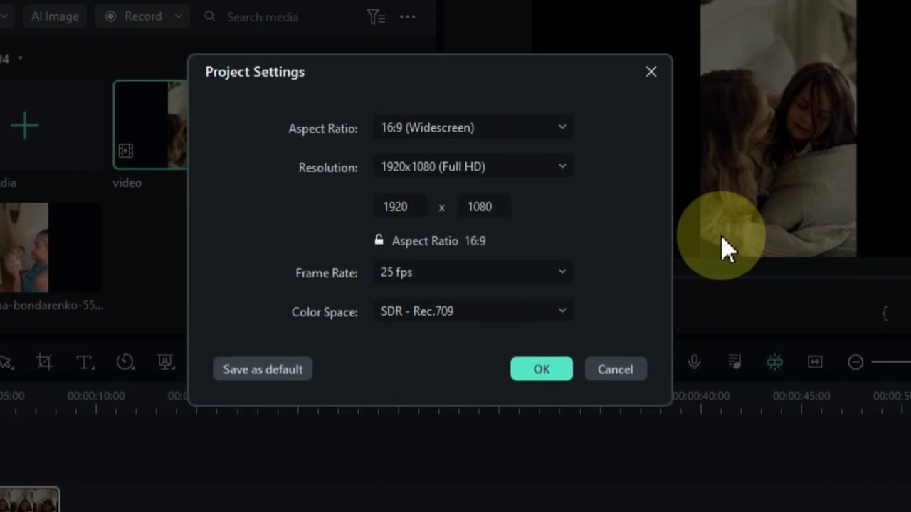
pyautogui.click(516, 129)
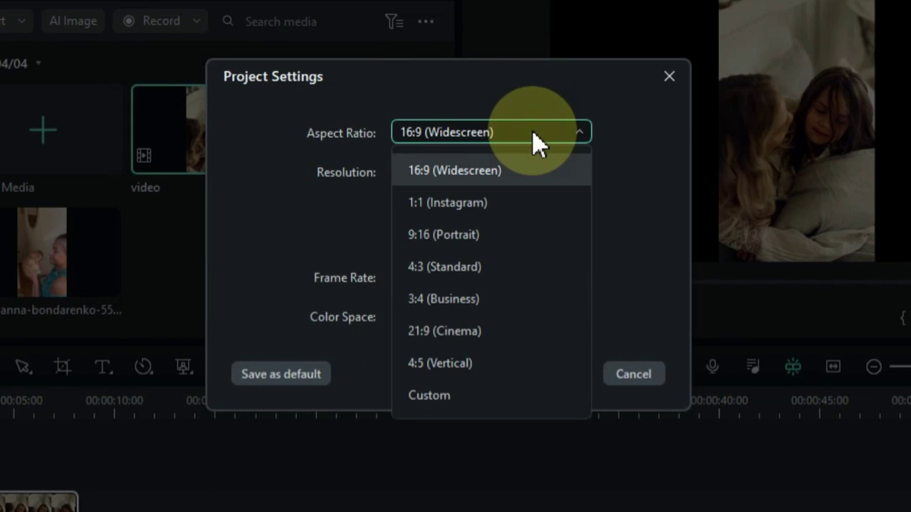
pyautogui.click(487, 235)
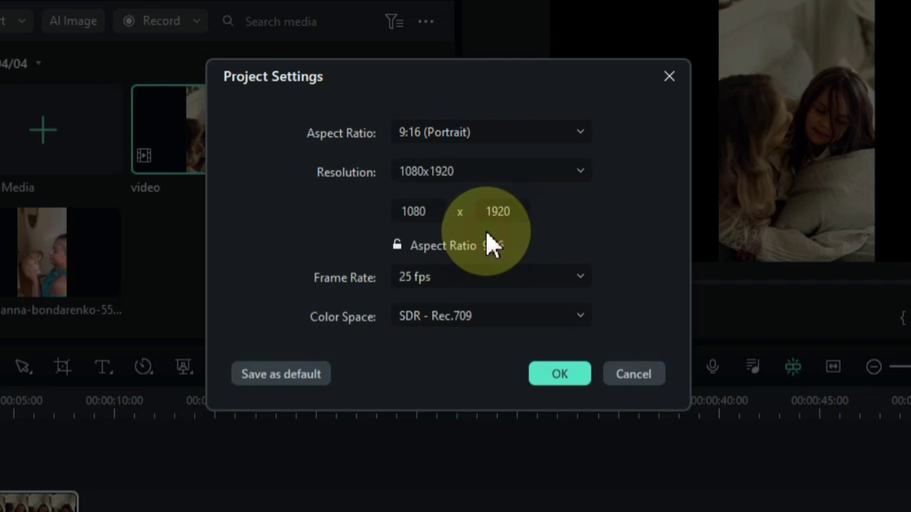
pyautogui.click(558, 375)
pyautogui.press('space')
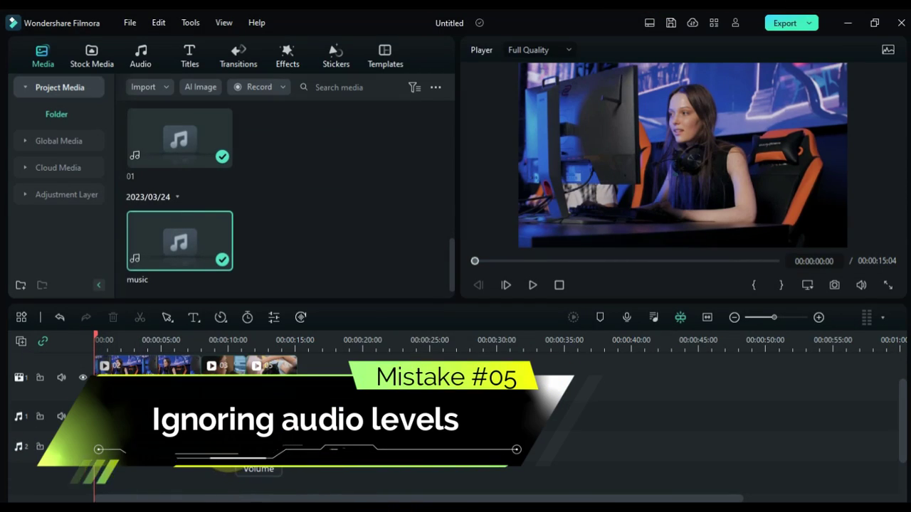
# Lower the music clip's volume to -9.94 dB and enable its Auto Normalization.
pyautogui.moveTo(219, 440); pyautogui.dragTo(218, 447)
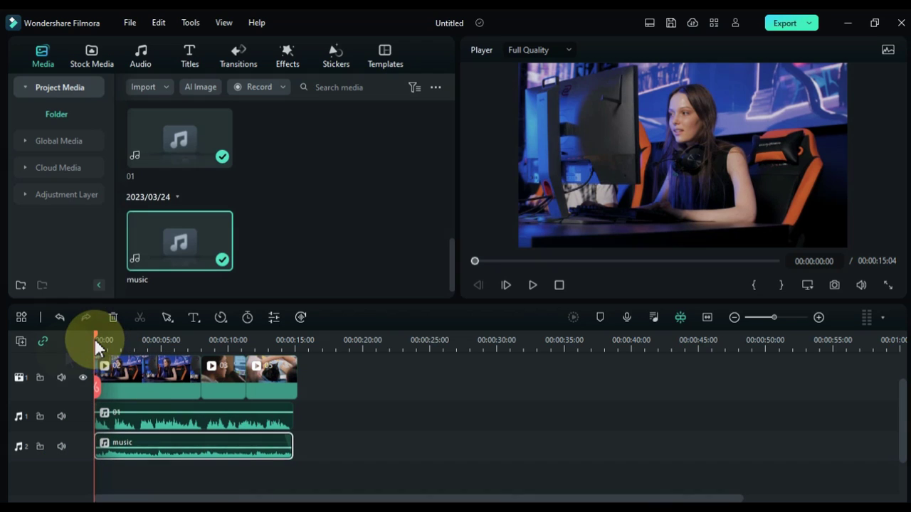
pyautogui.doubleClick(192, 454)
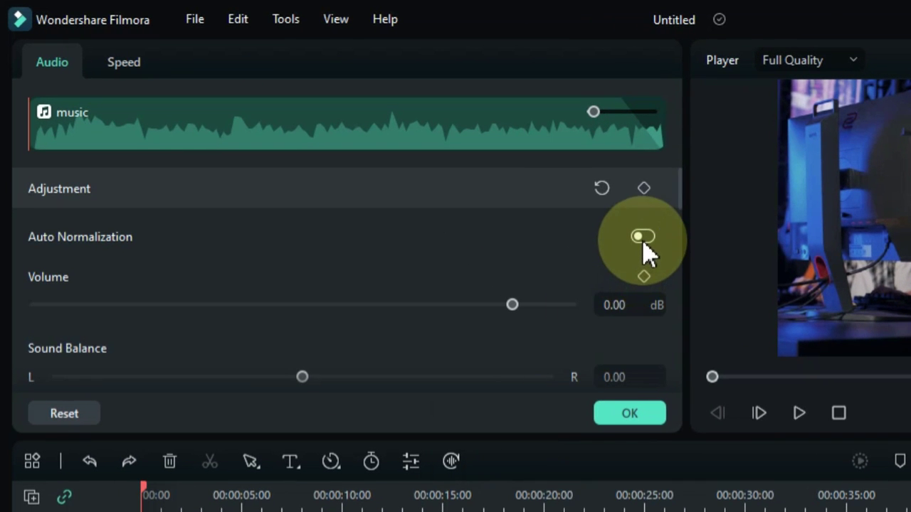
pyautogui.click(642, 237)
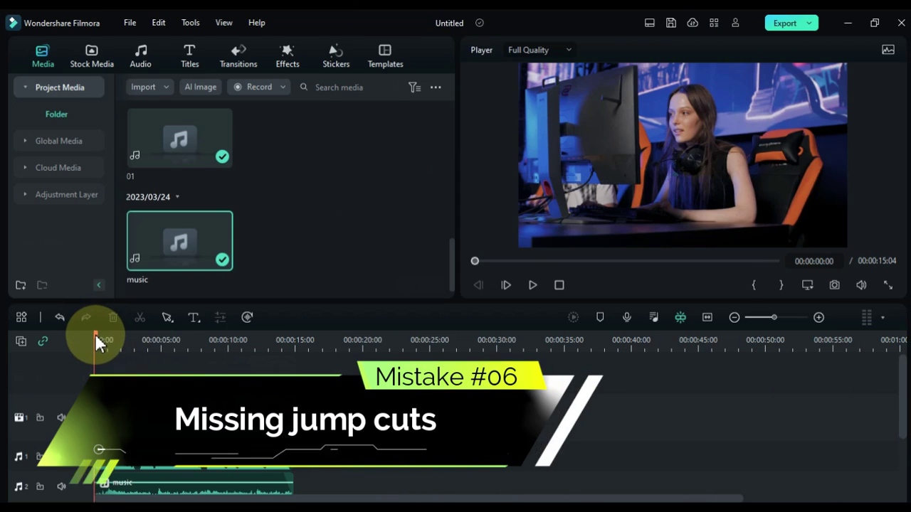
pyautogui.moveTo(95, 336); pyautogui.dragTo(184, 344)
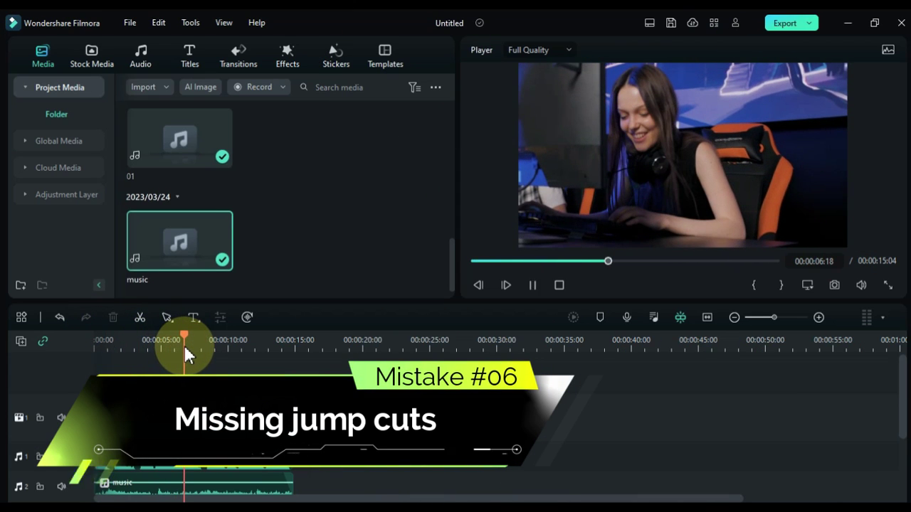
# Add a Dissolve transition between the first two clips and preview it.
pyautogui.press('space')
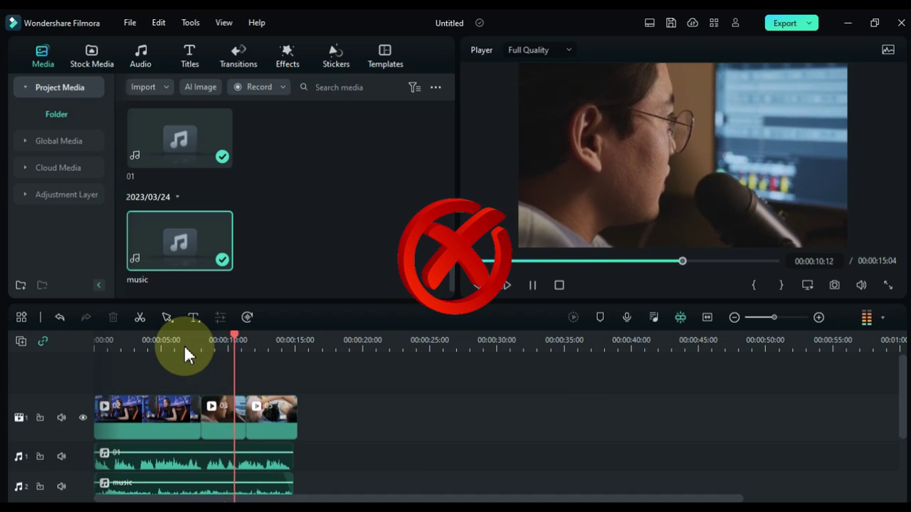
pyautogui.moveTo(229, 335); pyautogui.dragTo(190, 346)
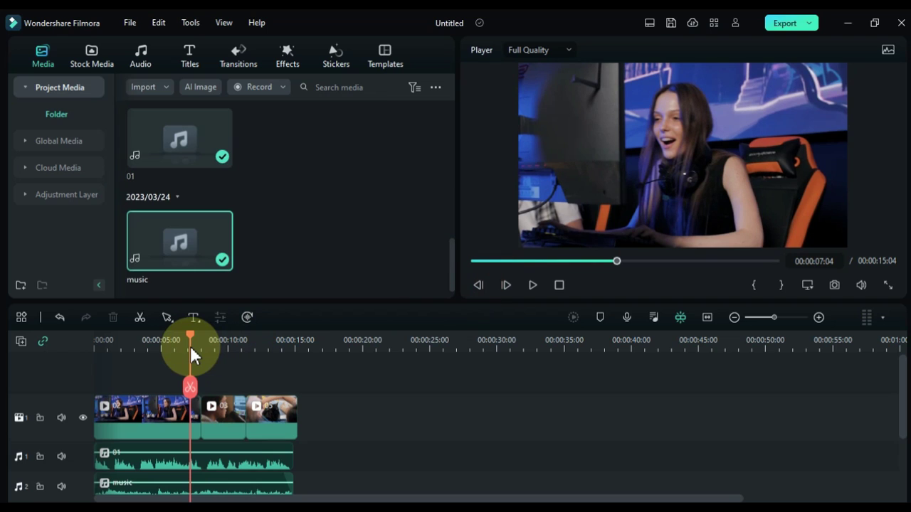
pyautogui.click(237, 52)
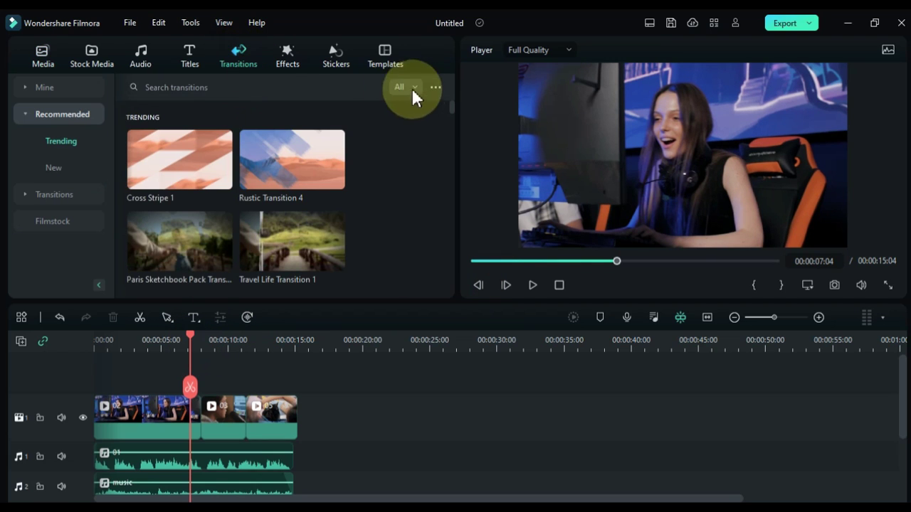
pyautogui.moveTo(451, 107); pyautogui.dragTo(464, 150)
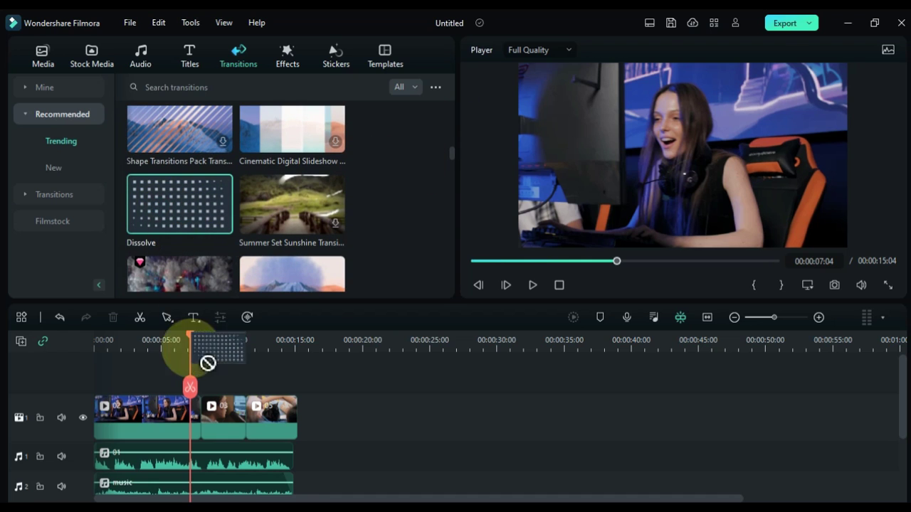
pyautogui.moveTo(194, 410); pyautogui.dragTo(193, 410)
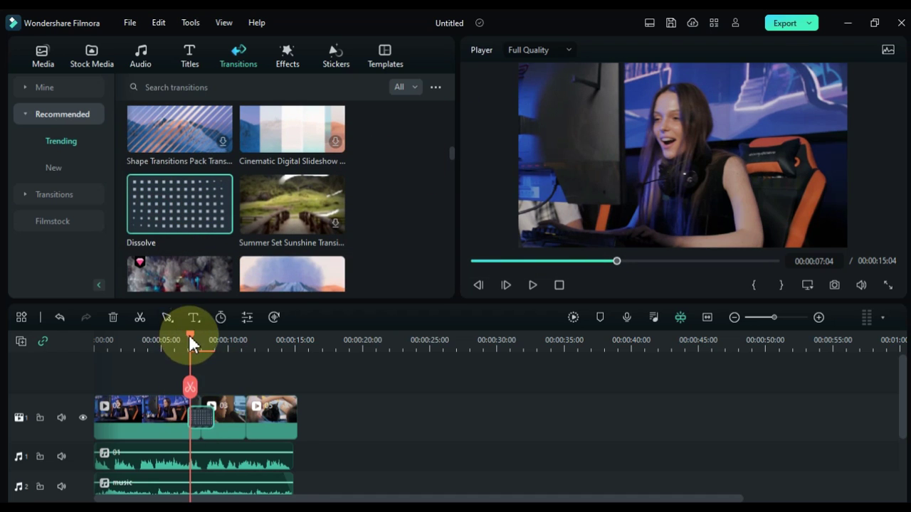
pyautogui.moveTo(188, 335); pyautogui.dragTo(172, 338)
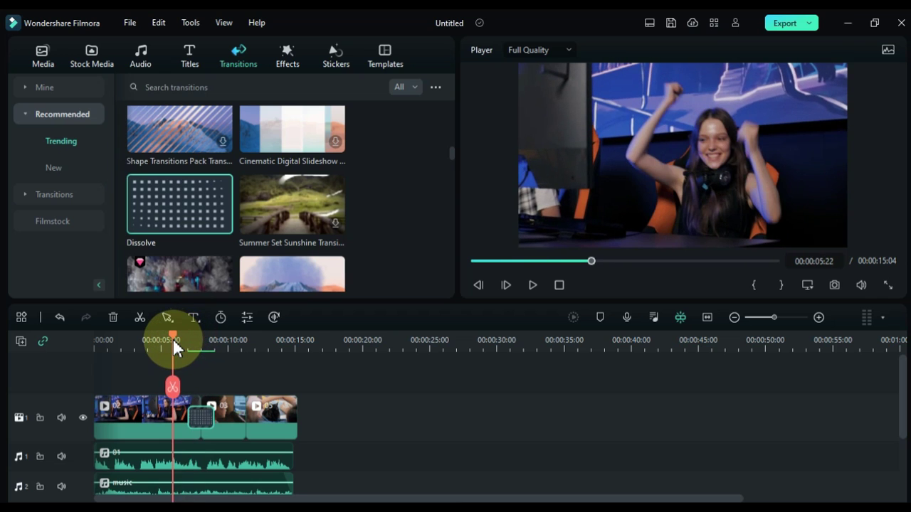
pyautogui.press('space')
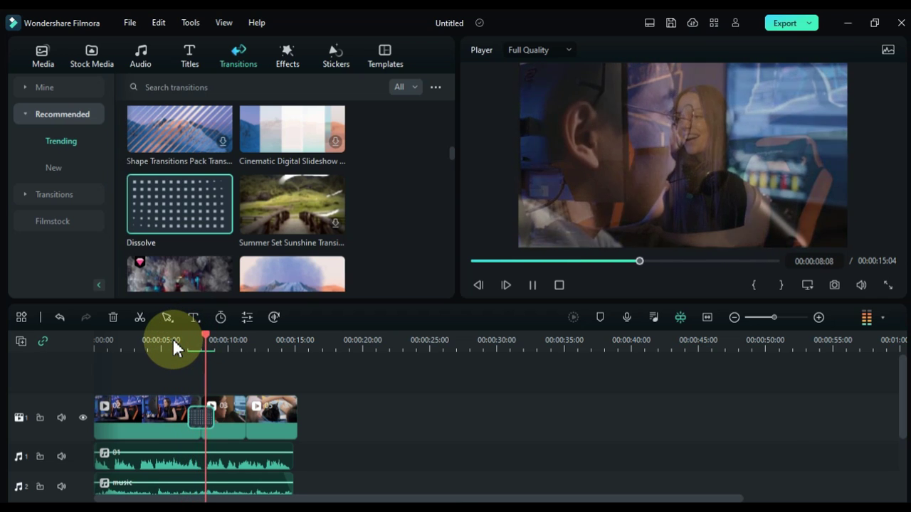
pyautogui.press('space')
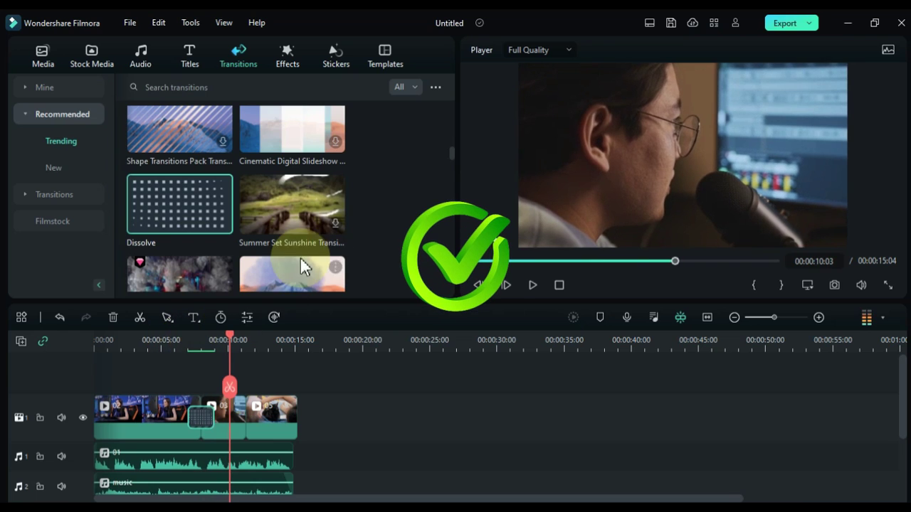
# Place a Cinematic Digital Slideshow transition between the last two clips.
pyautogui.scroll(-5, 454, 157)
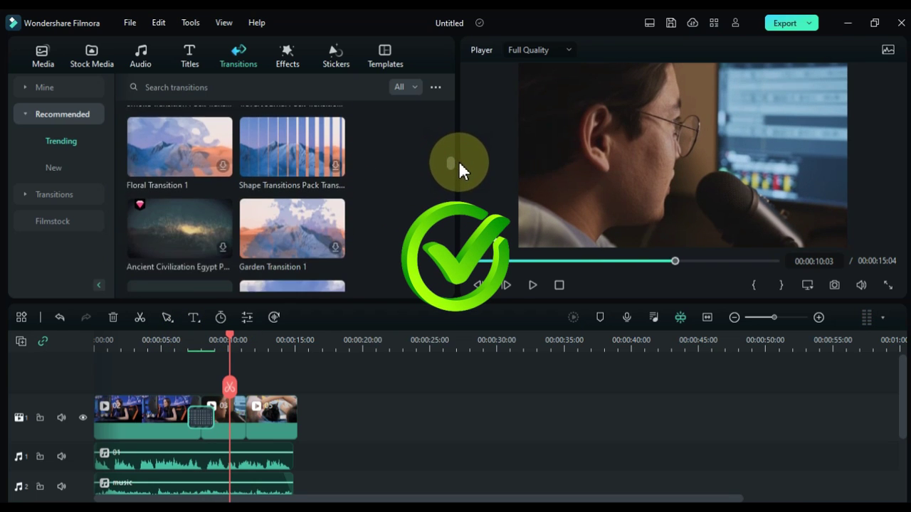
pyautogui.scroll(-10, 459, 153)
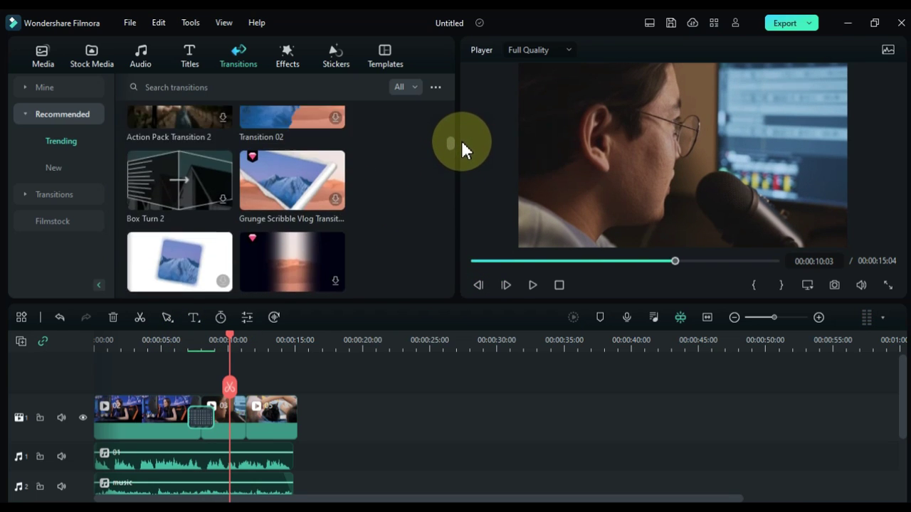
pyautogui.scroll(-1, 462, 112)
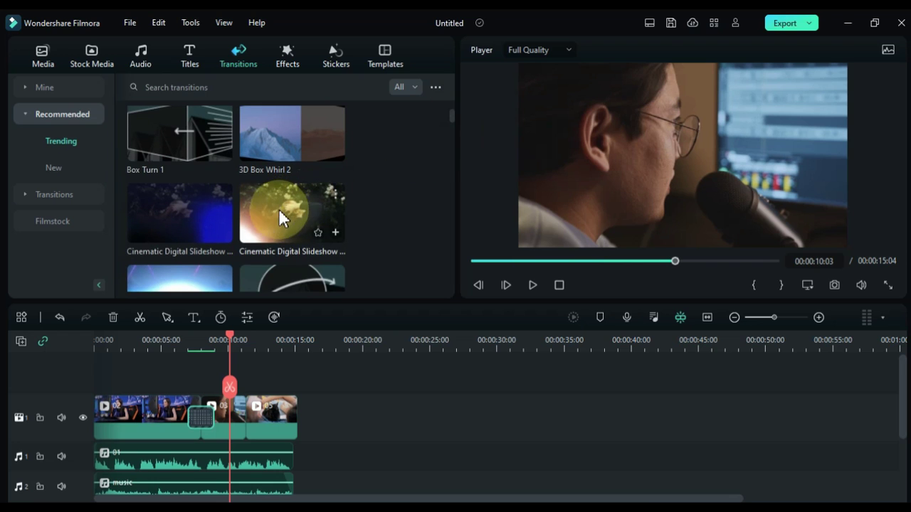
pyautogui.moveTo(278, 208); pyautogui.dragTo(286, 295)
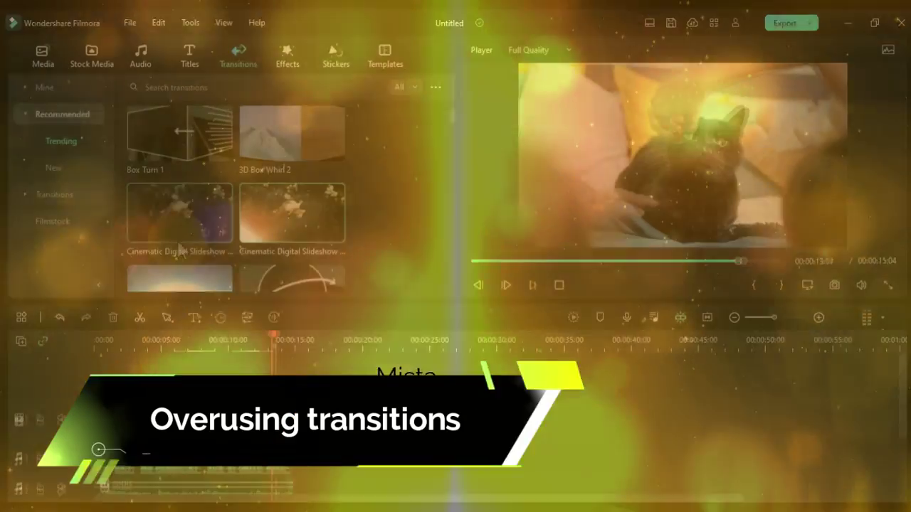
# Add another slideshow transition and Box Turn 1, then play the sequence from the start.
pyautogui.moveTo(179, 212); pyautogui.dragTo(228, 347)
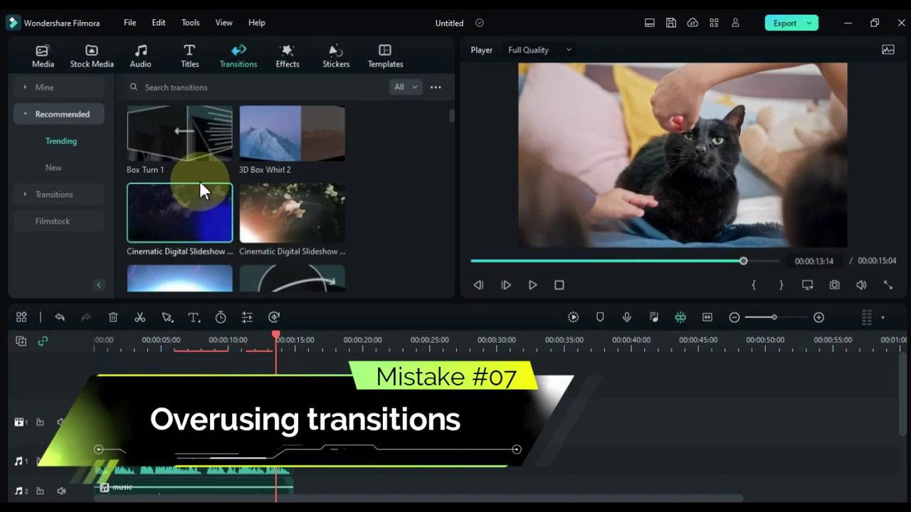
pyautogui.scroll(1, 199, 189)
pyautogui.click(163, 229)
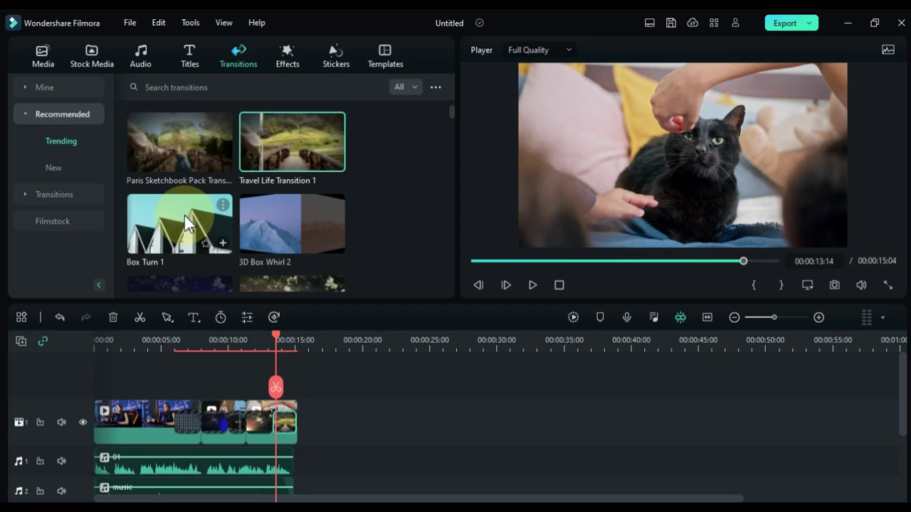
pyautogui.moveTo(96, 392); pyautogui.dragTo(79, 394)
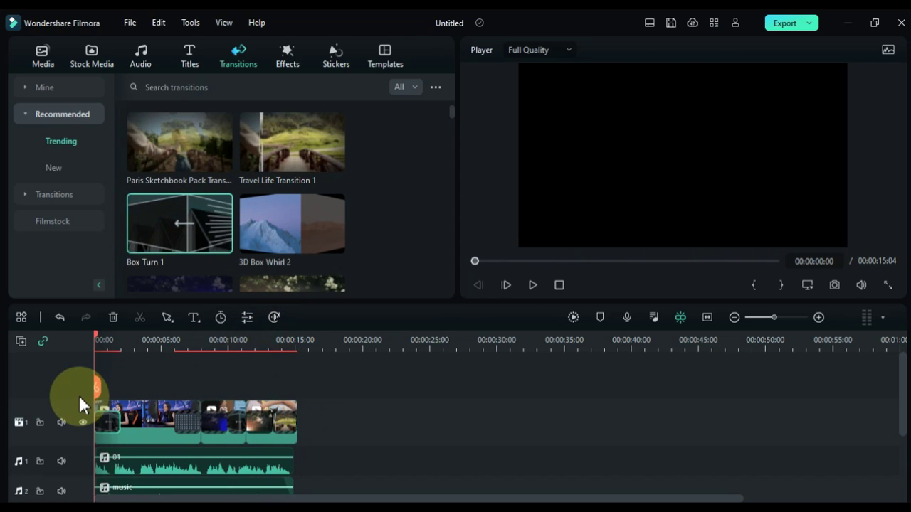
pyautogui.press('space')
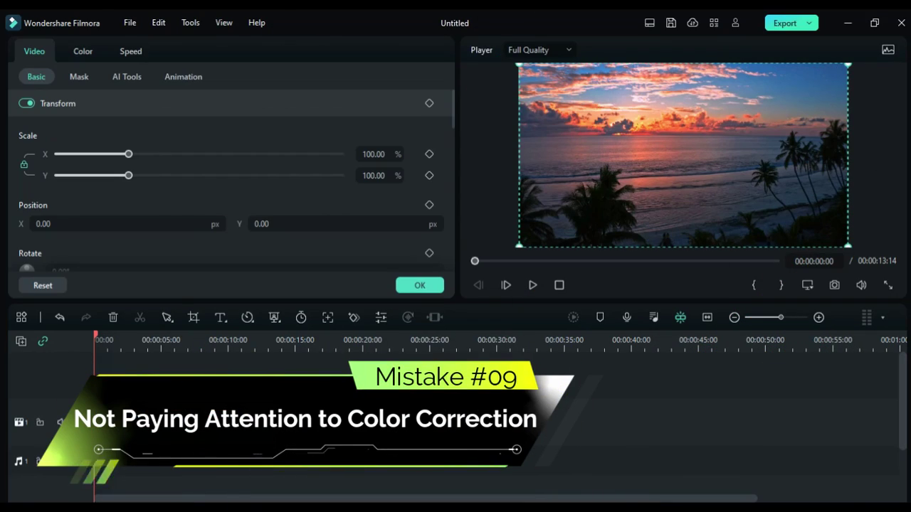
# Adjust the sunset clip's temperature, tint and exposure, then reset White Balance.
pyautogui.click(83, 51)
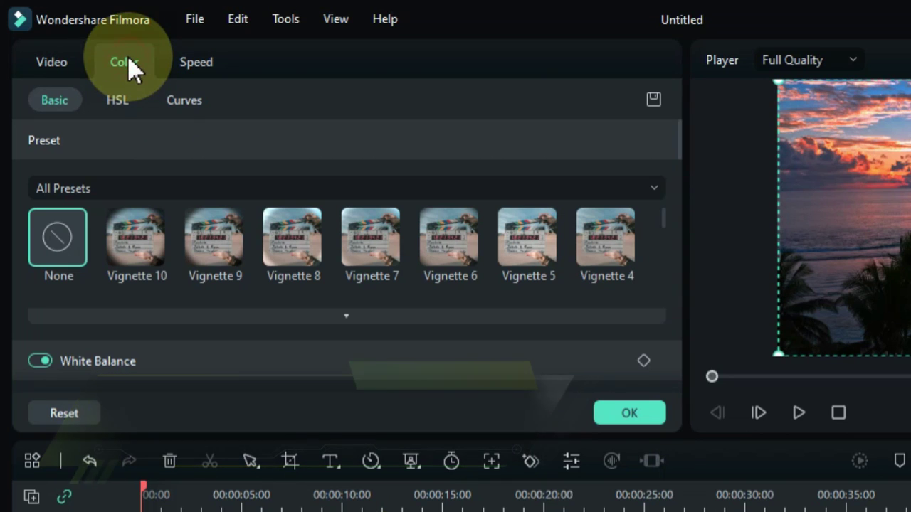
pyautogui.scroll(-2, 679, 155)
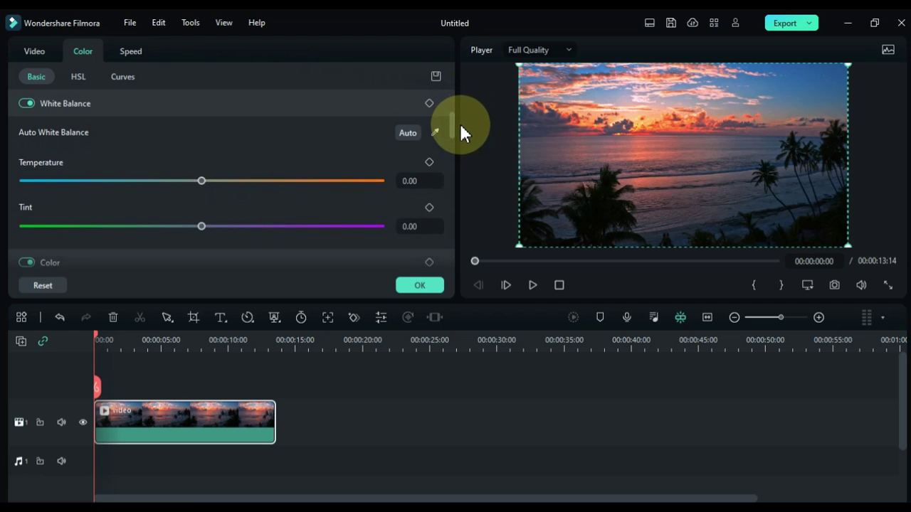
pyautogui.scroll(-1, 460, 125)
pyautogui.moveTo(203, 162); pyautogui.dragTo(254, 173)
pyautogui.moveTo(216, 206); pyautogui.dragTo(179, 212)
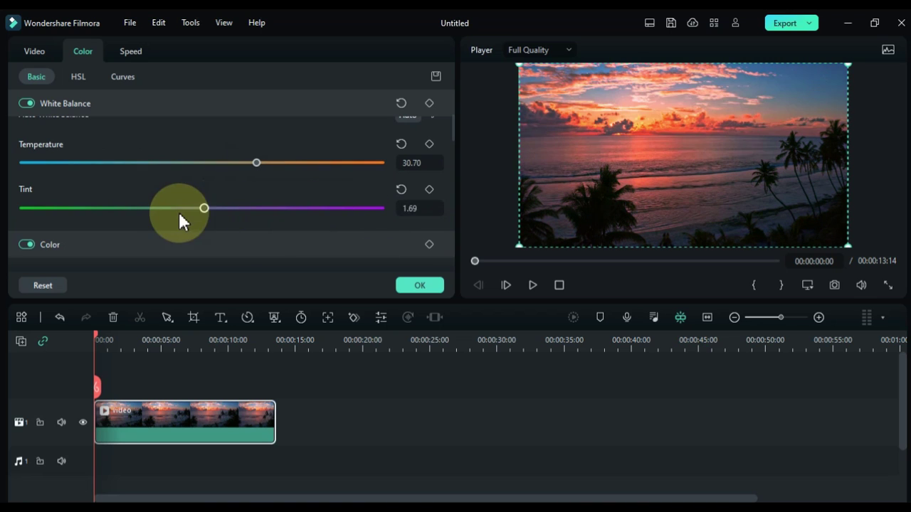
pyautogui.moveTo(455, 140); pyautogui.dragTo(459, 162)
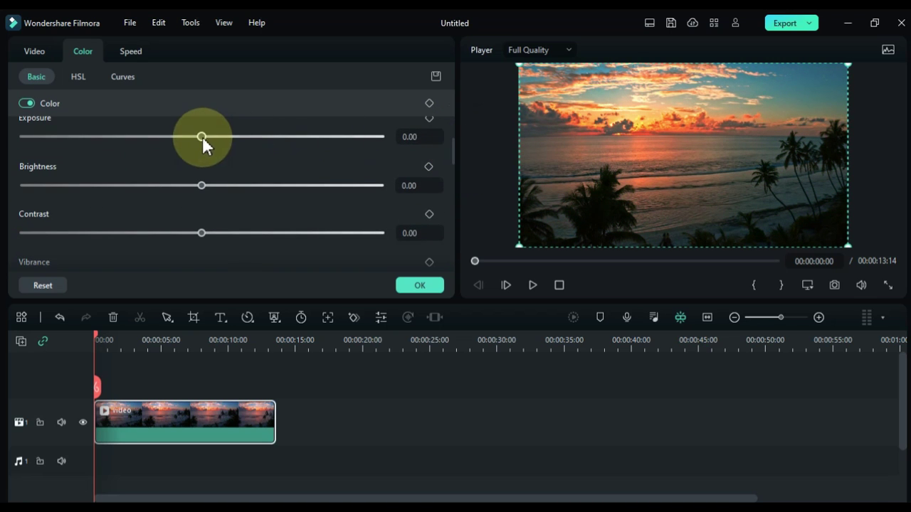
pyautogui.moveTo(202, 135); pyautogui.dragTo(218, 152)
pyautogui.moveTo(201, 185); pyautogui.dragTo(219, 188)
pyautogui.scroll(-3, 217, 171)
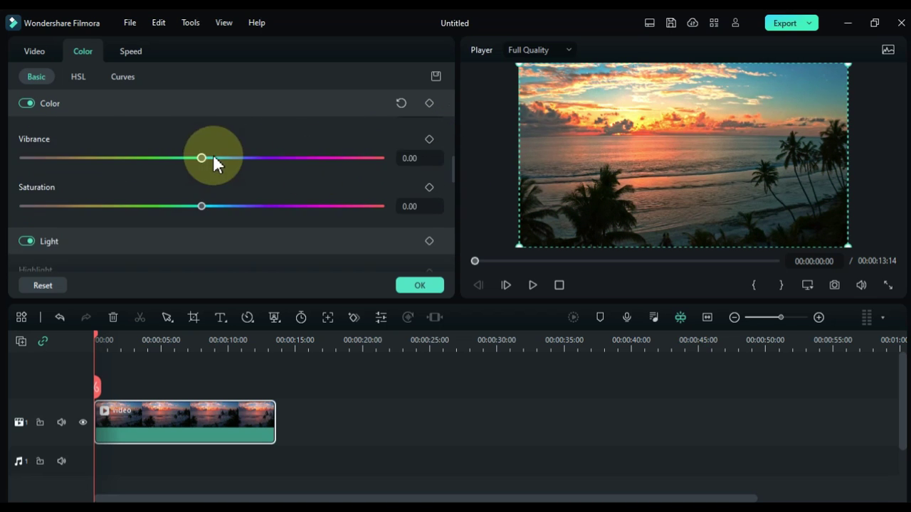
pyautogui.scroll(5, 394, 150)
pyautogui.click(401, 123)
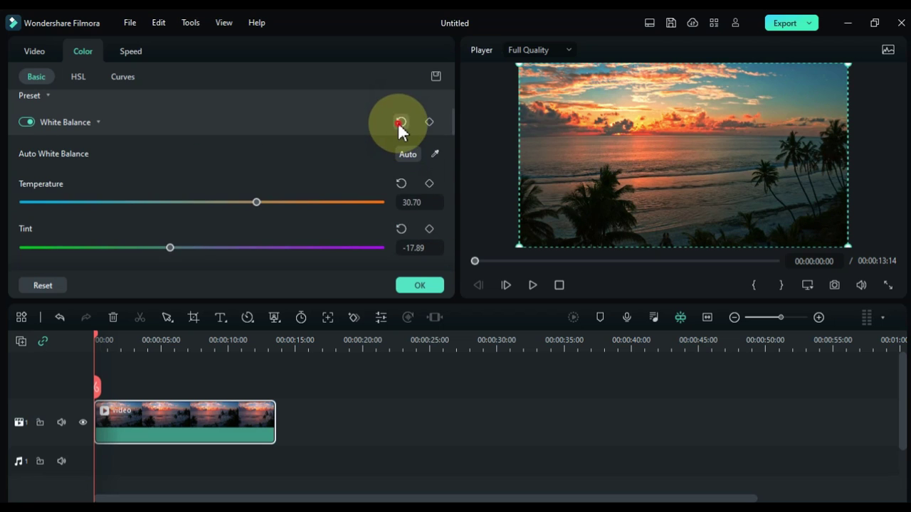
# Try two colour presets from the Preset grid for a vivid look.
pyautogui.scroll(3, 363, 175)
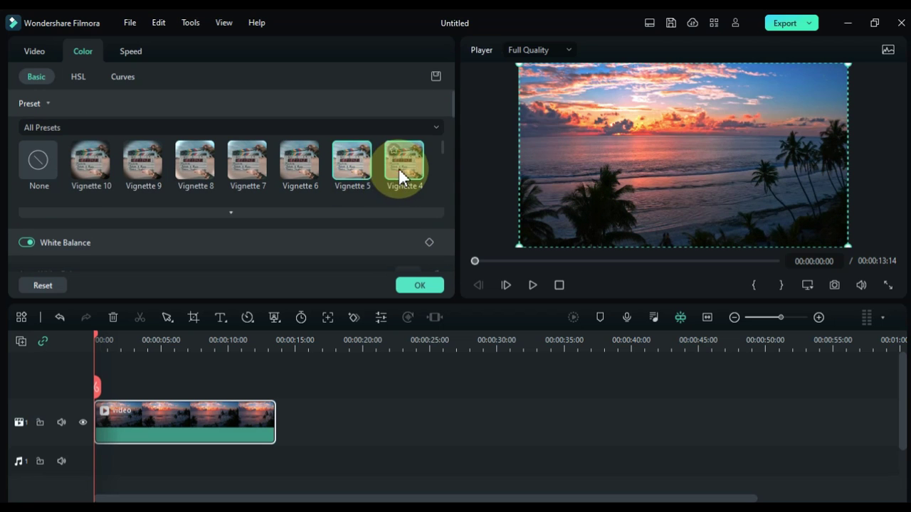
pyautogui.scroll(-2, 266, 169)
pyautogui.click(252, 193)
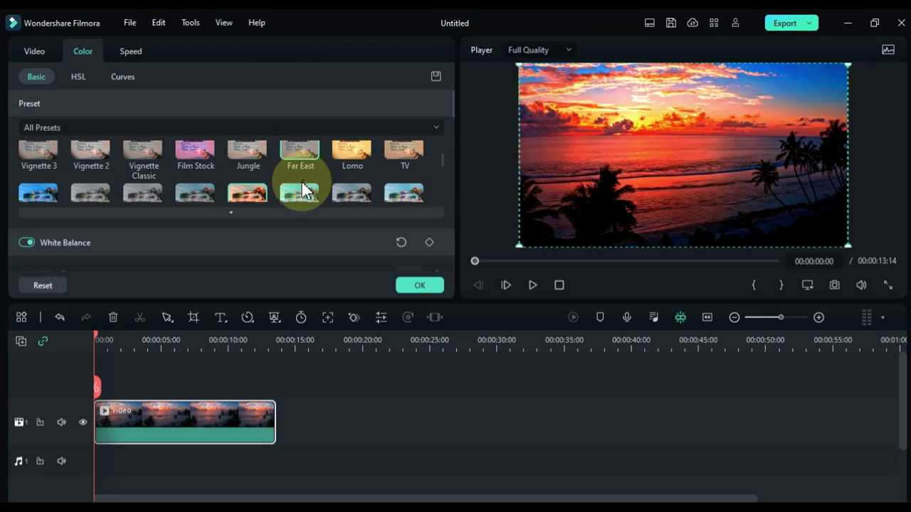
pyautogui.click(299, 193)
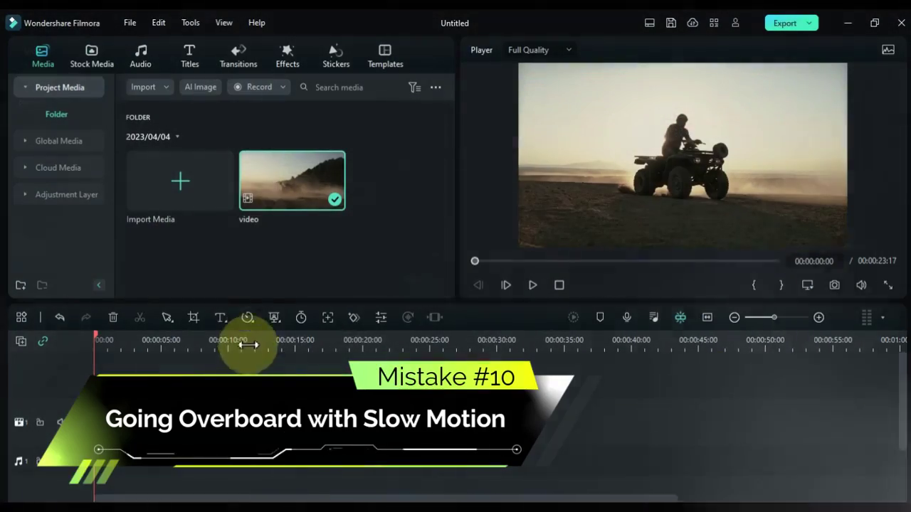
# Slow the ATV clip to 0.01x, play it, then undo the slowdown.
pyautogui.click(248, 317)
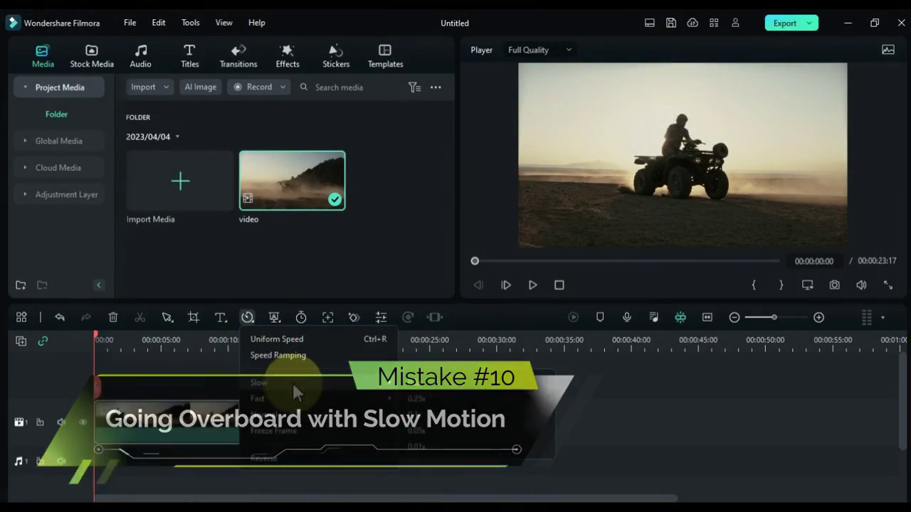
pyautogui.moveTo(395, 382)
pyautogui.click(434, 447)
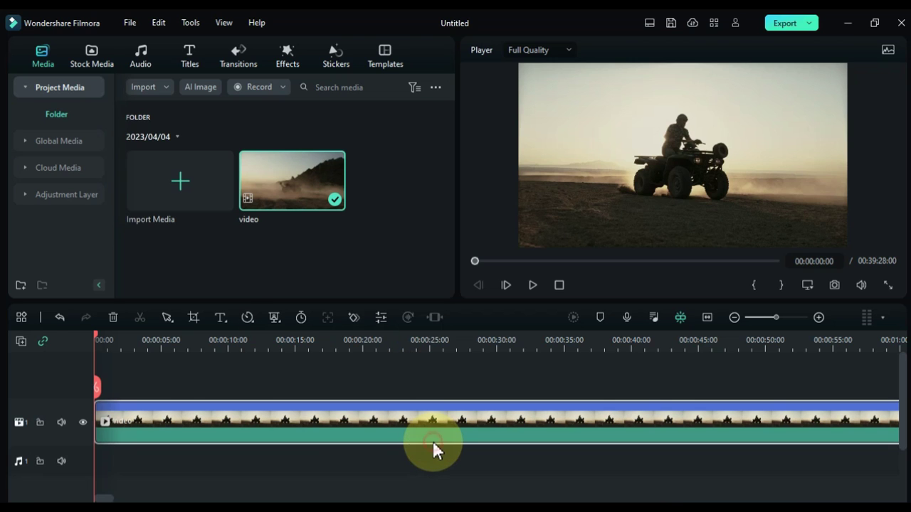
pyautogui.press('space')
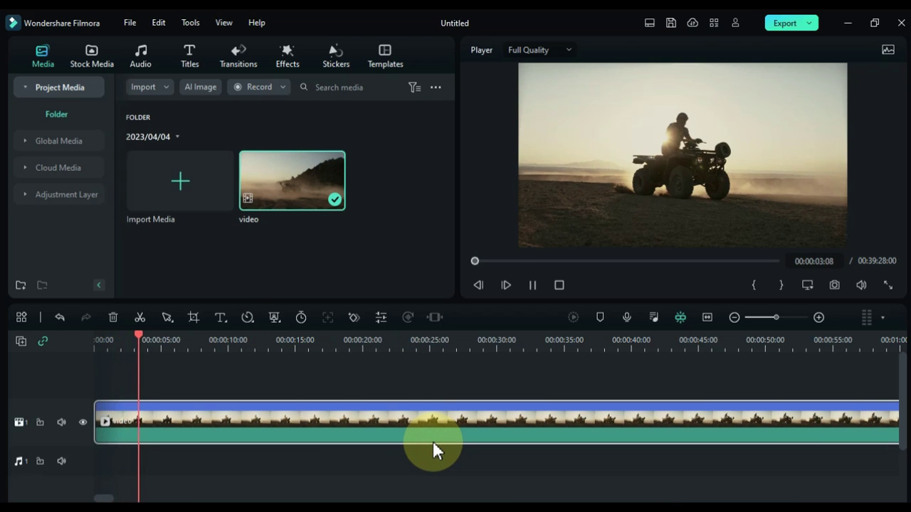
pyautogui.hotkey('ctrl', 'z')
pyautogui.moveTo(188, 341); pyautogui.dragTo(69, 368)
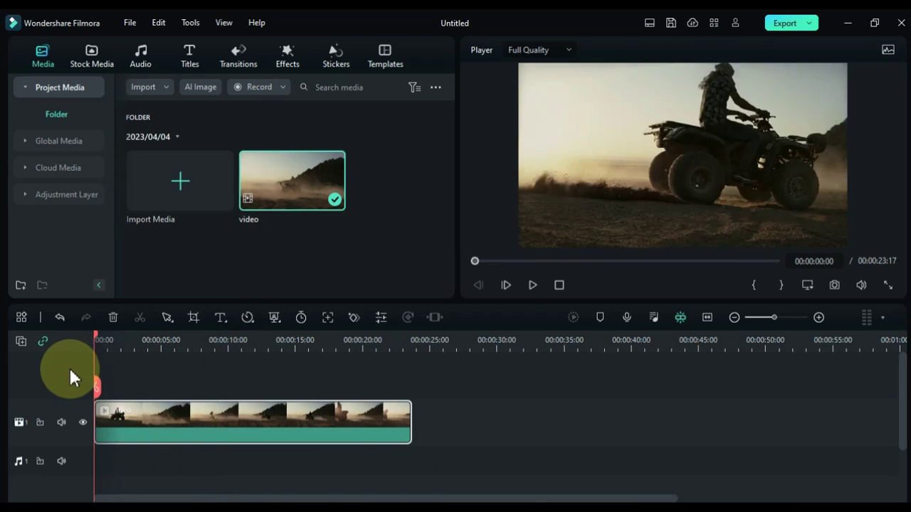
# Set the ATV clip to 0.5x speed and play it back.
pyautogui.click(241, 319)
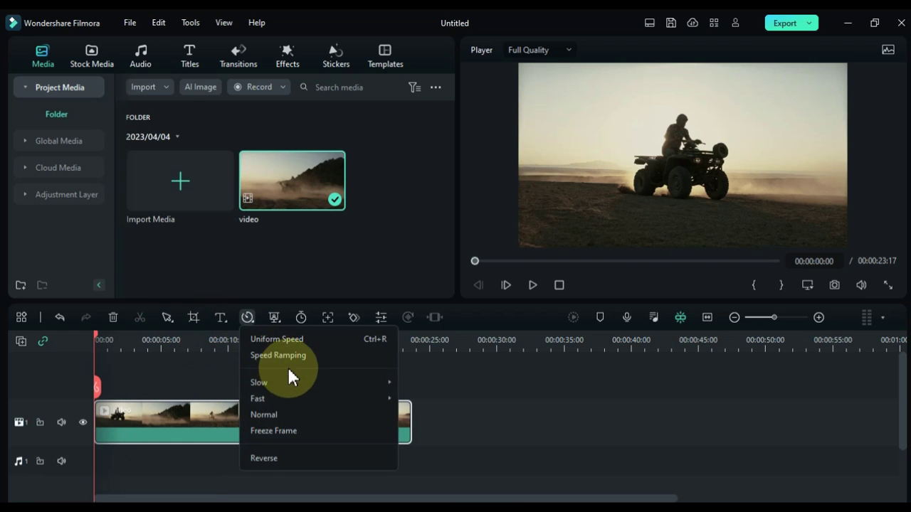
pyautogui.moveTo(355, 384)
pyautogui.click(419, 382)
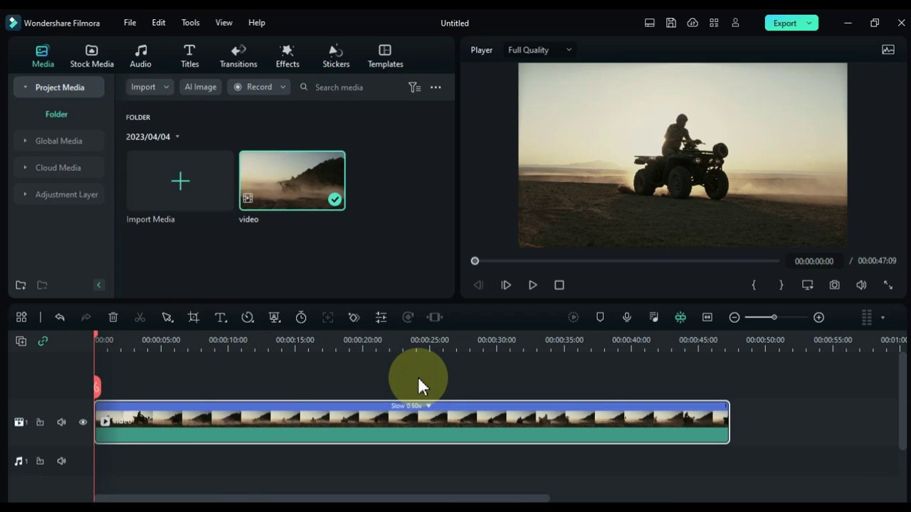
pyautogui.press('space')
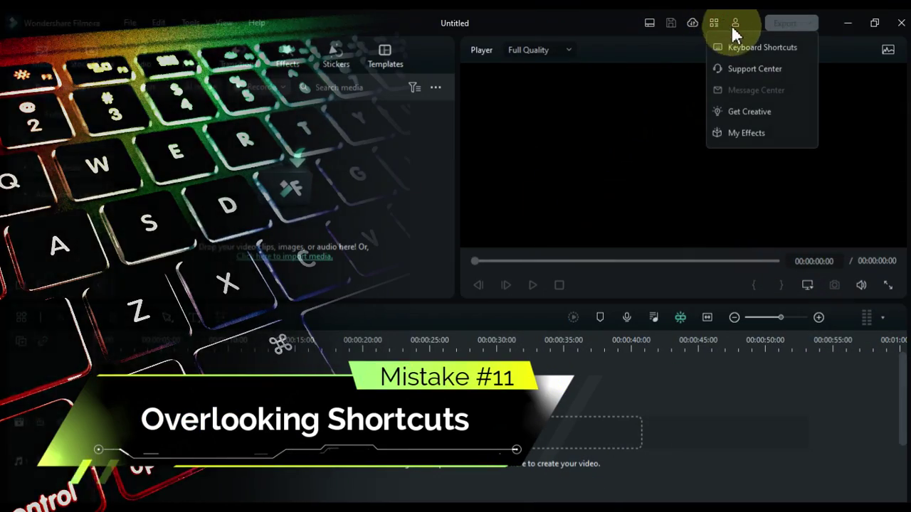
# Open Keyboard Shortcuts and browse the Tools, Subtitles and View sections.
pyautogui.click(757, 49)
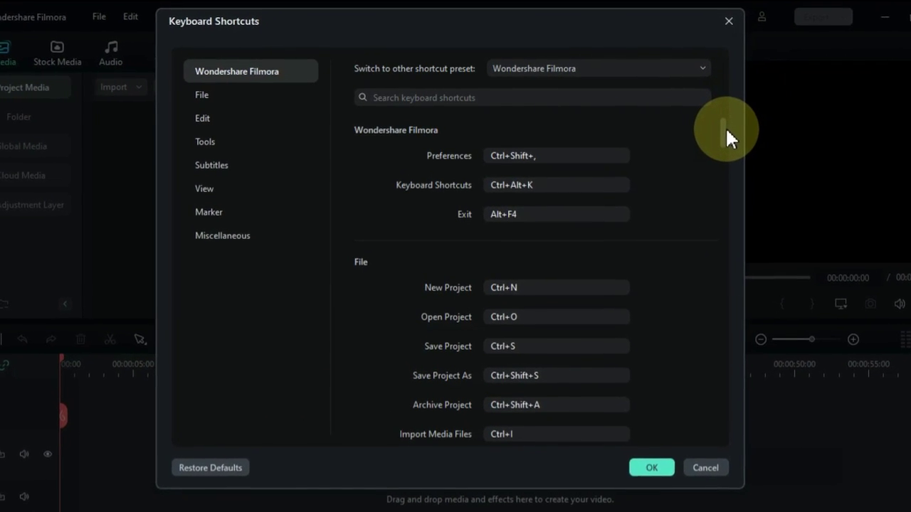
pyautogui.moveTo(717, 133); pyautogui.dragTo(736, 177)
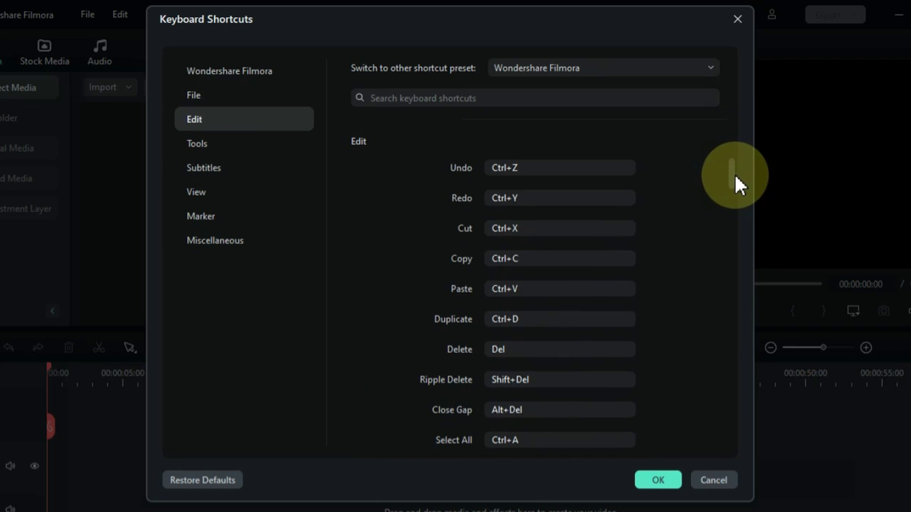
pyautogui.scroll(-1, 571, 170)
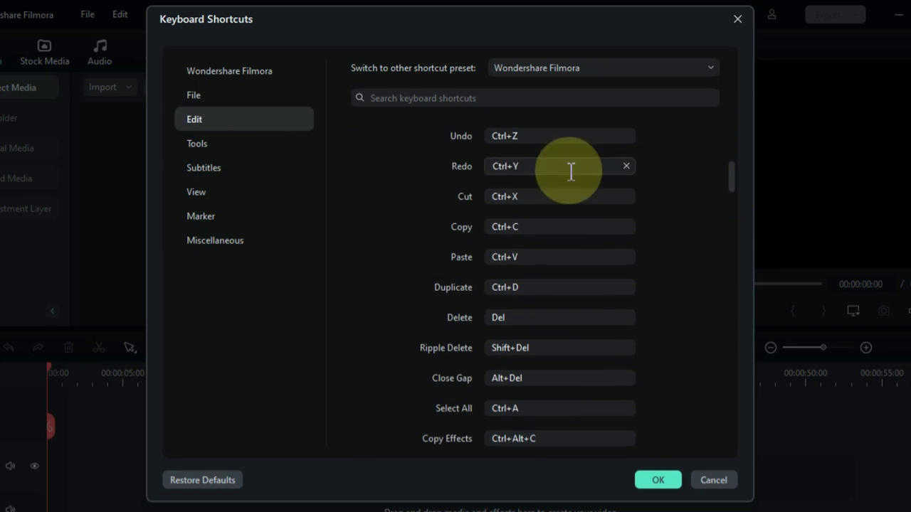
pyautogui.click(216, 144)
pyautogui.click(217, 170)
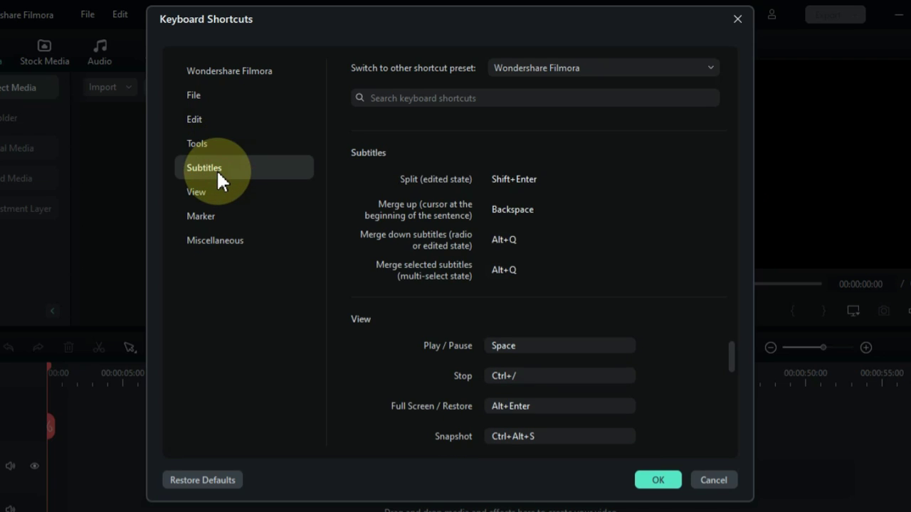
pyautogui.click(209, 191)
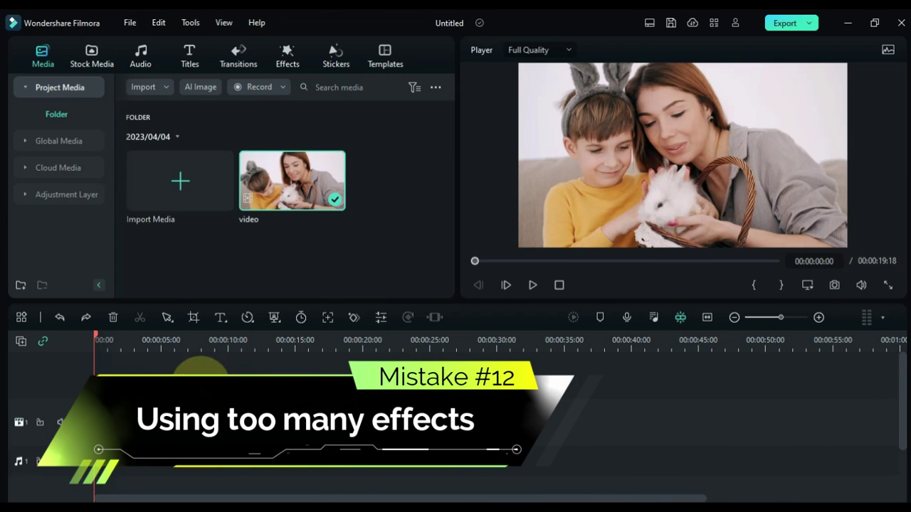
# Stack Teal Flares, Sparkle Motion Overlay and the streaming gaming overlay on the clip and preview it.
pyautogui.click(286, 56)
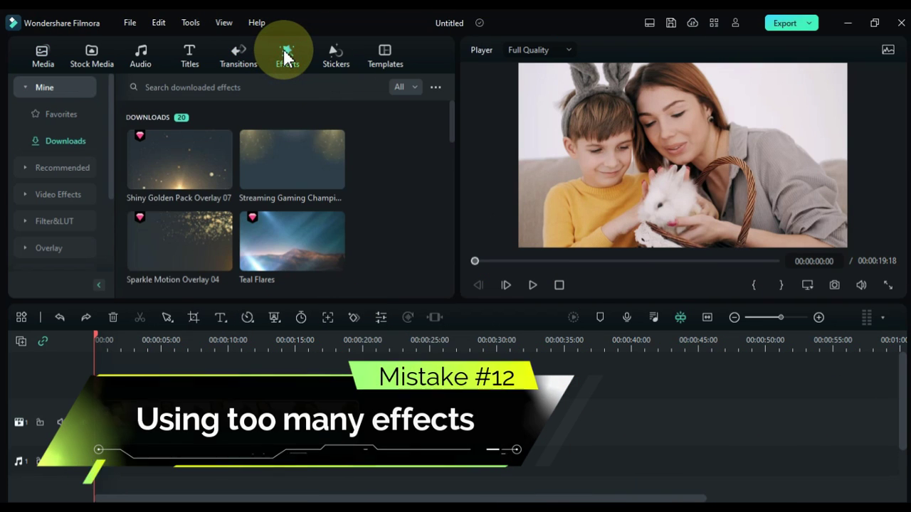
pyautogui.moveTo(272, 246)
pyautogui.mouseDown()
pyautogui.moveTo(264, 300)
pyautogui.moveTo(121, 427)
pyautogui.moveTo(111, 420)
pyautogui.mouseUp()
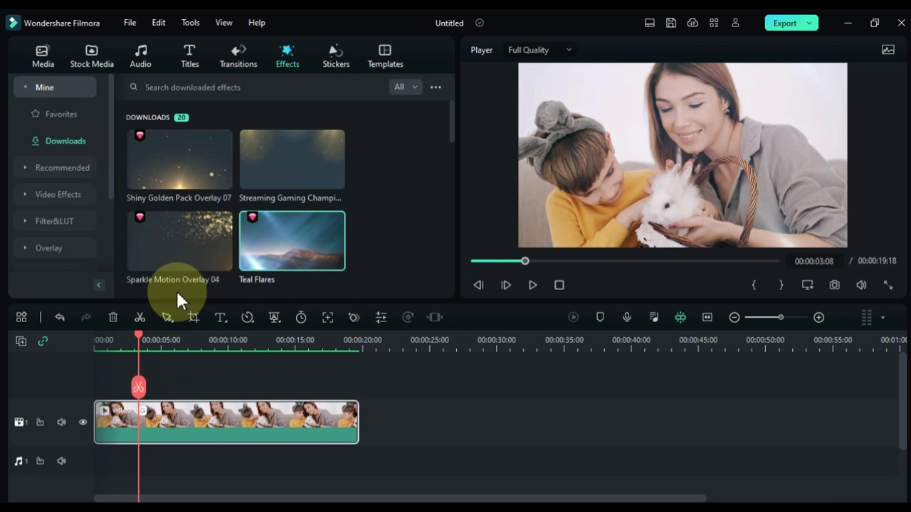
pyautogui.moveTo(165, 363); pyautogui.dragTo(197, 415)
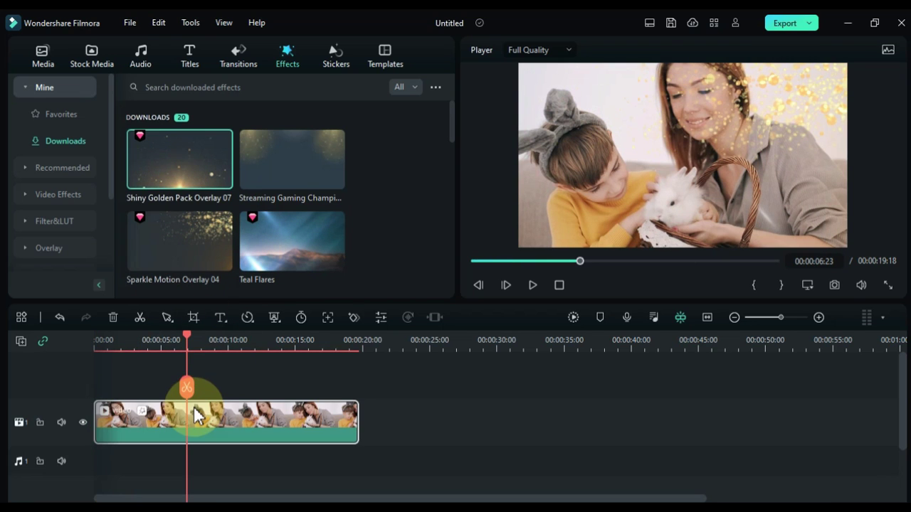
pyautogui.press('space')
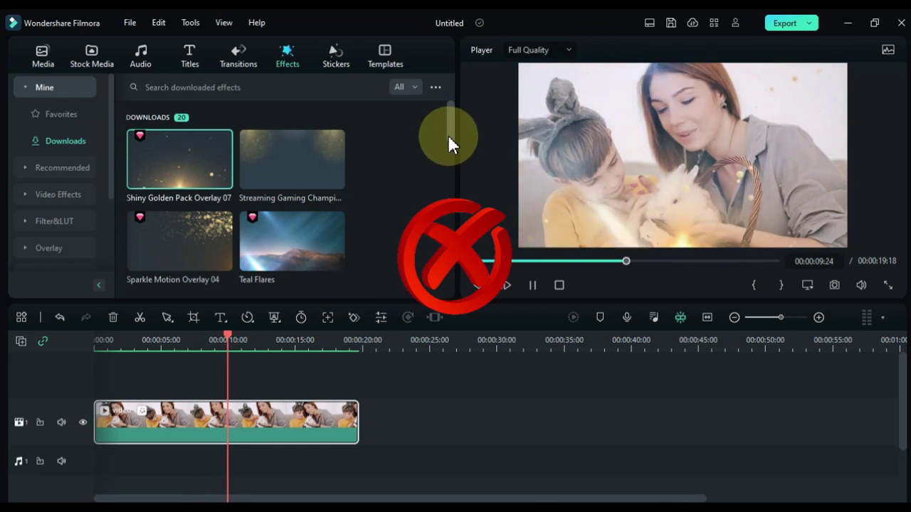
pyautogui.moveTo(264, 156); pyautogui.dragTo(256, 412)
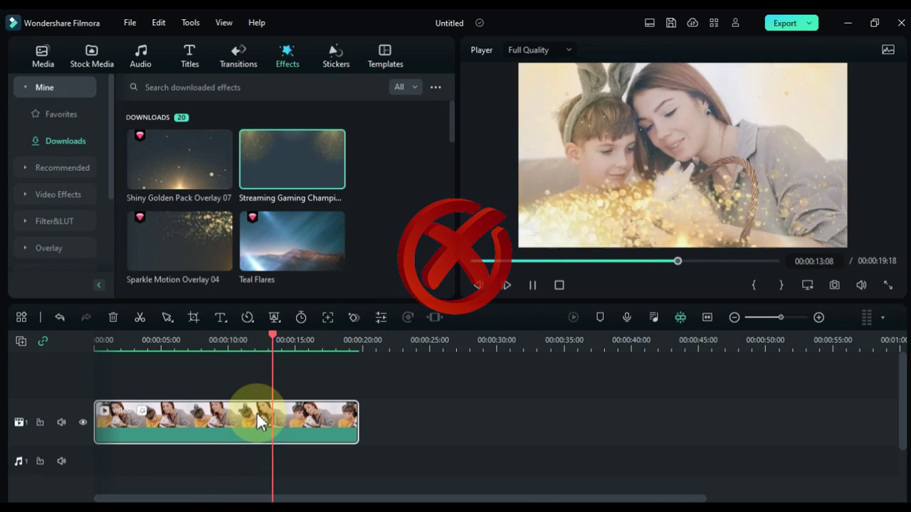
pyautogui.doubleClick(177, 436)
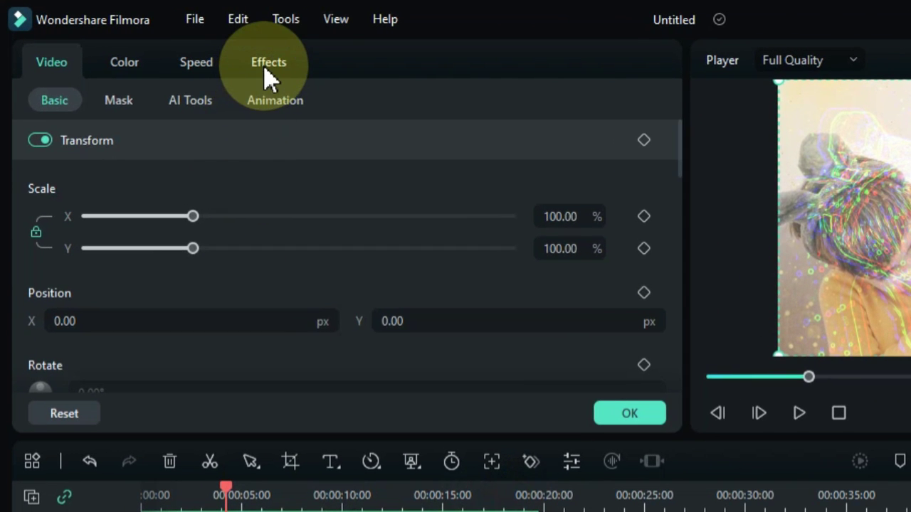
# Turn off the Shiny Golden Pack, streaming gaming overlay and RGB Stroke effects, then play the clip.
pyautogui.click(269, 68)
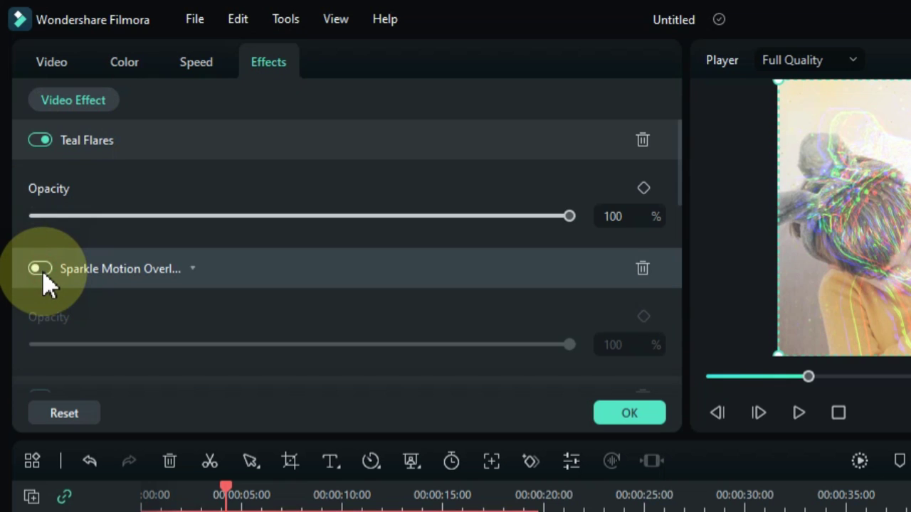
pyautogui.scroll(-3, 42, 274)
pyautogui.click(41, 276)
pyautogui.scroll(-3, 40, 285)
pyautogui.click(40, 286)
pyautogui.scroll(-3, 41, 288)
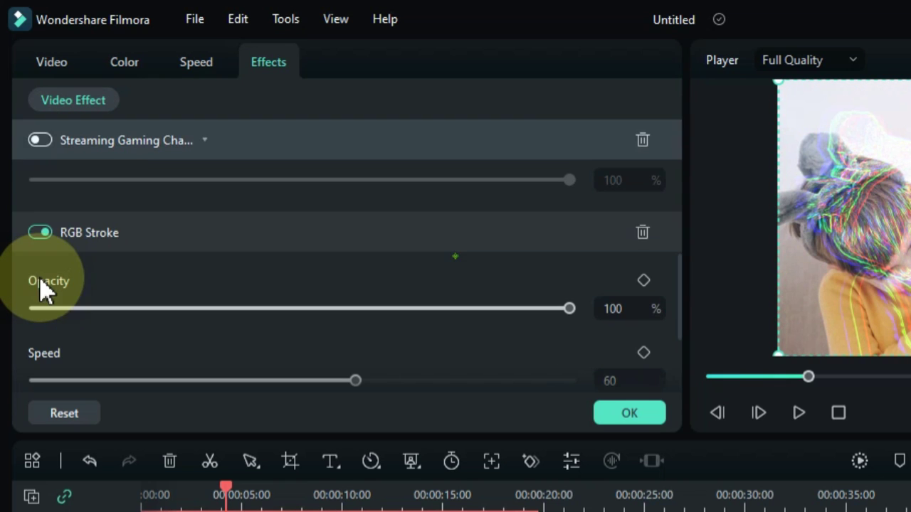
pyautogui.click(40, 233)
pyautogui.scroll(-3, 38, 260)
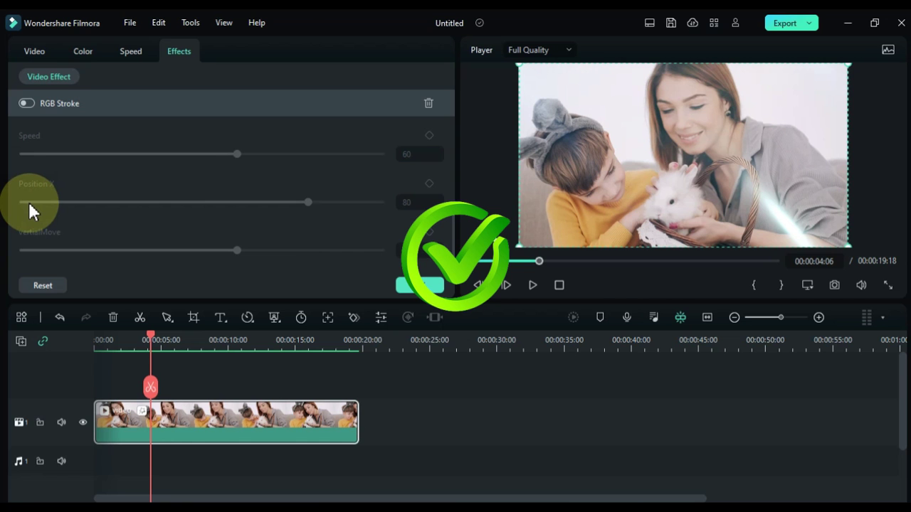
pyautogui.scroll(1, 28, 201)
pyautogui.press('space')
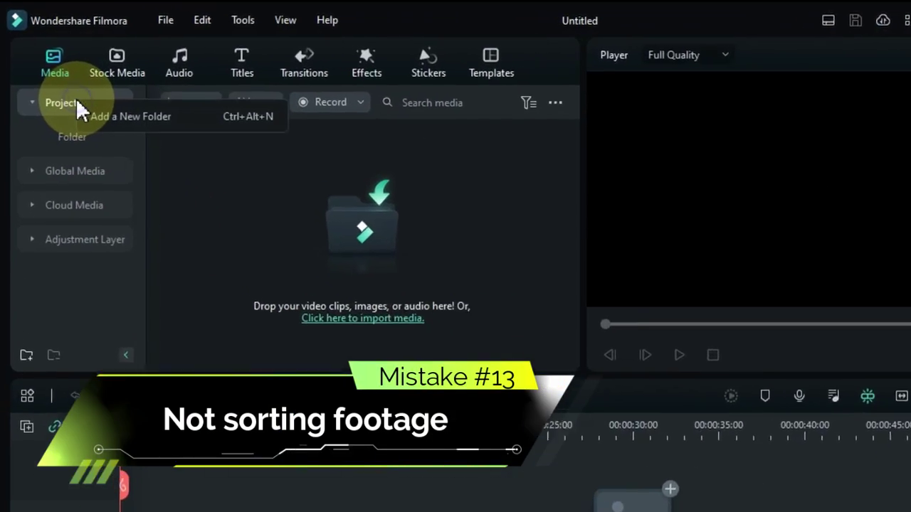
# Create Videos, Musics and Pictures folders in Project Media.
pyautogui.click(96, 116)
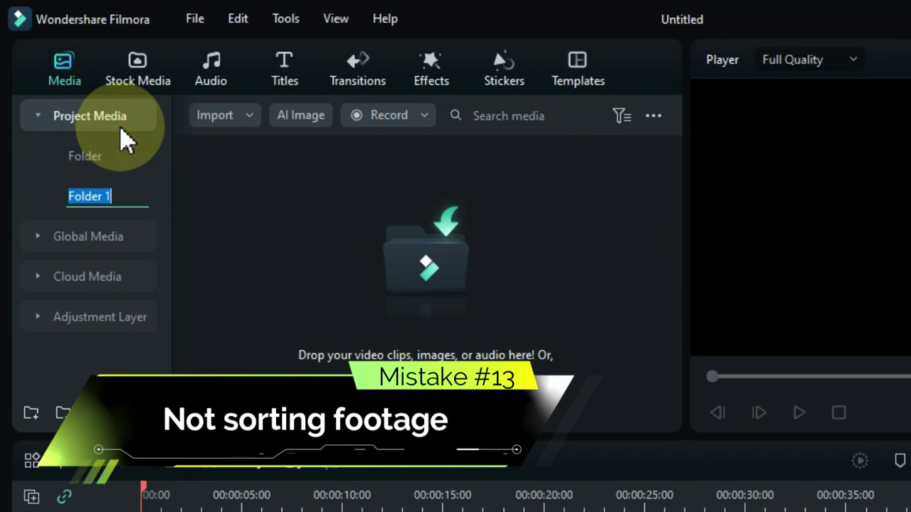
pyautogui.write('Videos')
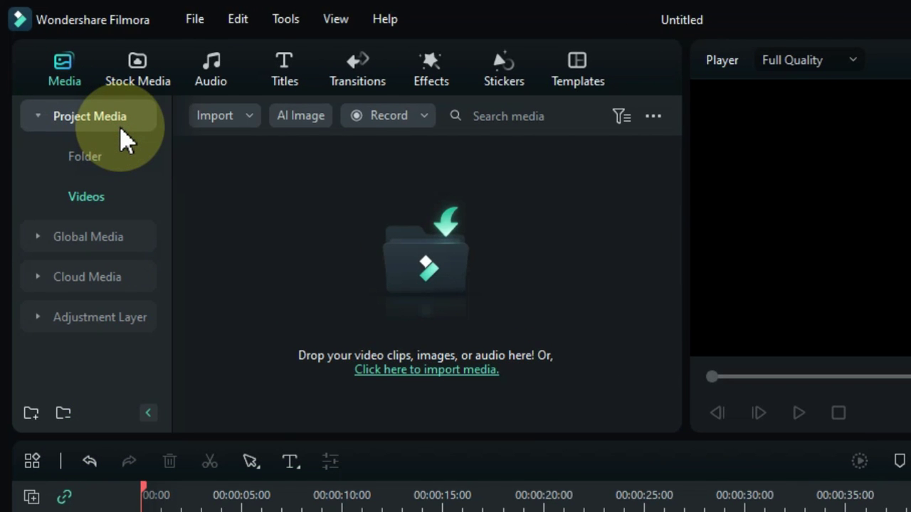
pyautogui.click(177, 141)
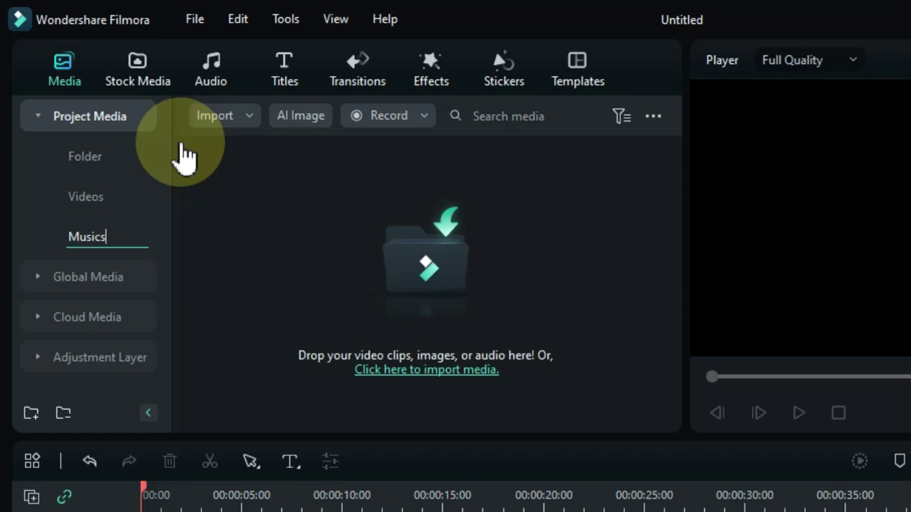
pyautogui.rightClick(144, 127)
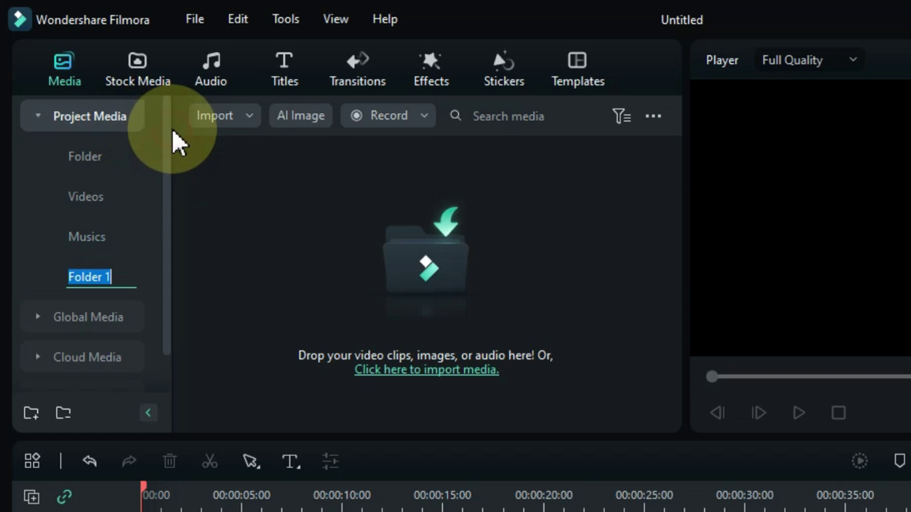
pyautogui.press('Return')
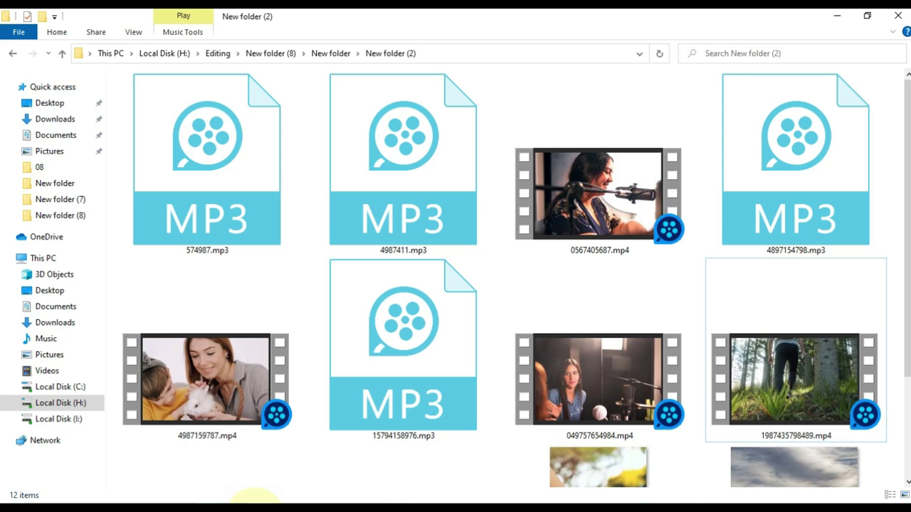
# Select the five MP4 files in File Explorer and drag them into Filmora.
pyautogui.click(230, 401)
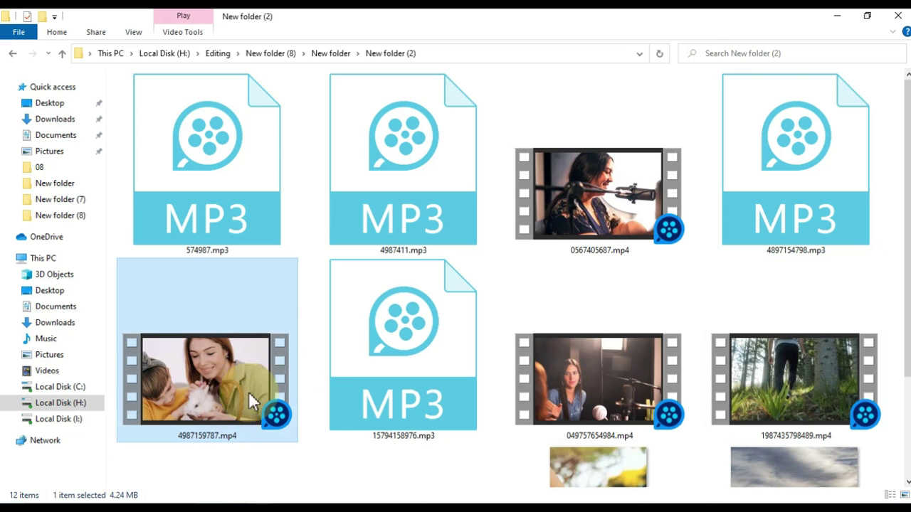
pyautogui.keyDown('ctrl'); pyautogui.click(600, 348); pyautogui.keyUp('ctrl')
pyautogui.keyDown('ctrl'); pyautogui.click(763, 381); pyautogui.keyUp('ctrl')
pyautogui.scroll(-2, 767, 384)
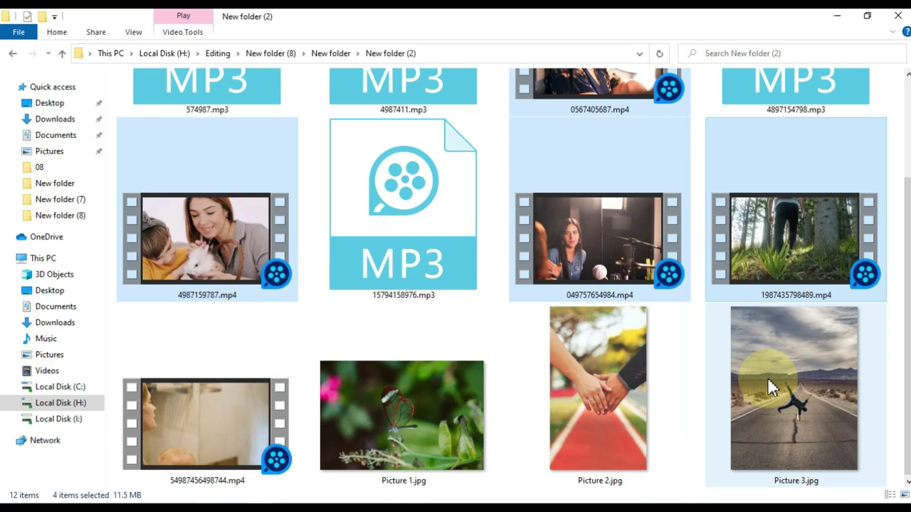
pyautogui.keyDown('ctrl'); pyautogui.click(242, 414); pyautogui.keyUp('ctrl')
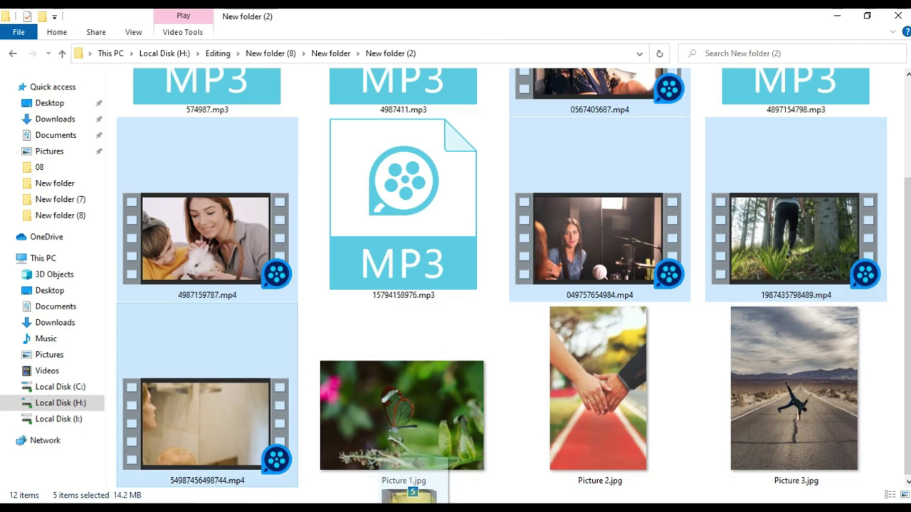
pyautogui.moveTo(412, 498); pyautogui.dragTo(385, 342)
# Import the music files into the Musics folder and the three pictures into Pictures.
pyautogui.moveTo(311, 190); pyautogui.dragTo(311, 190)
pyautogui.scroll(-2, 313, 196)
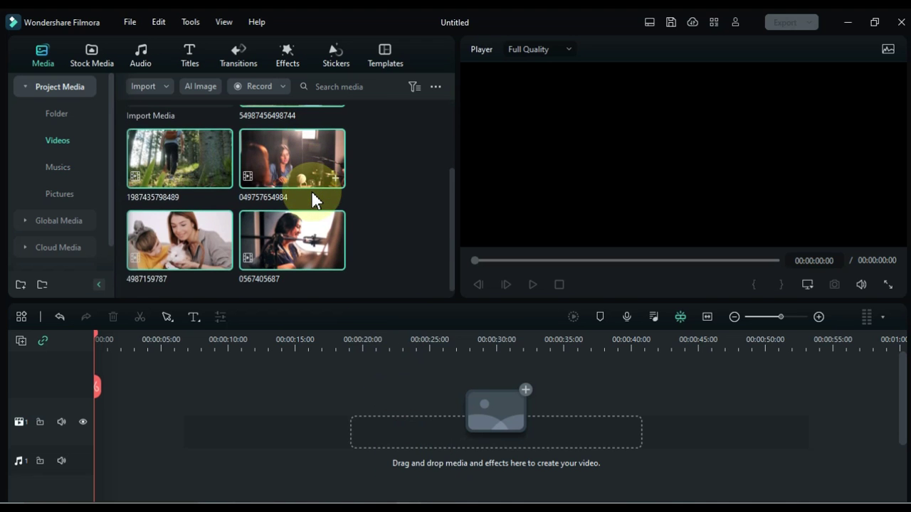
pyautogui.click(53, 169)
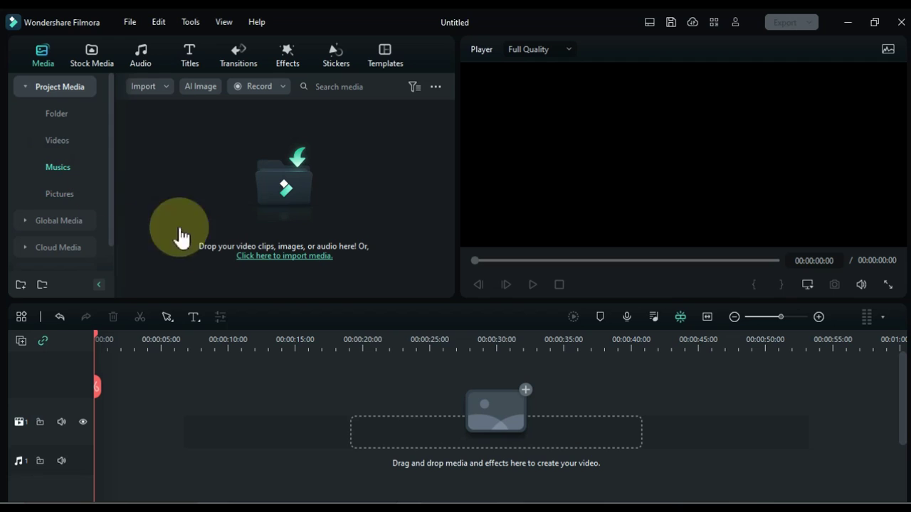
pyautogui.moveTo(409, 488); pyautogui.dragTo(316, 207)
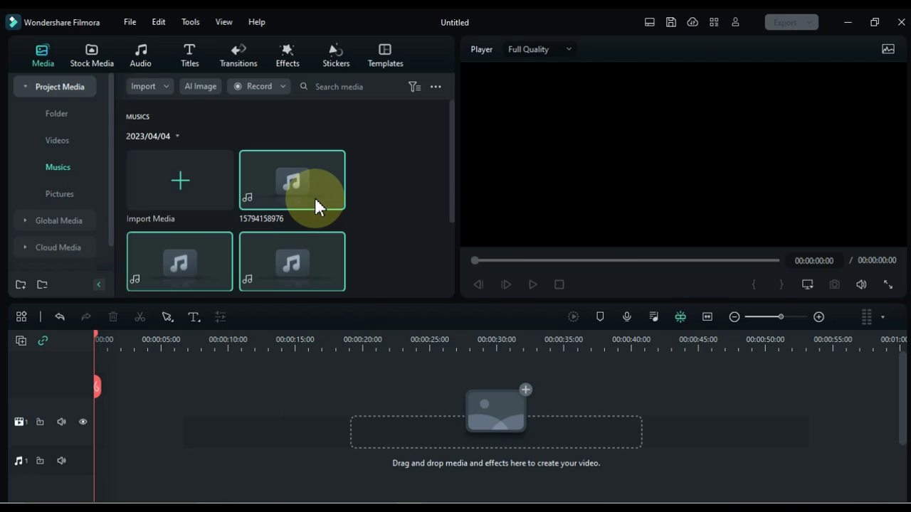
pyautogui.click(47, 195)
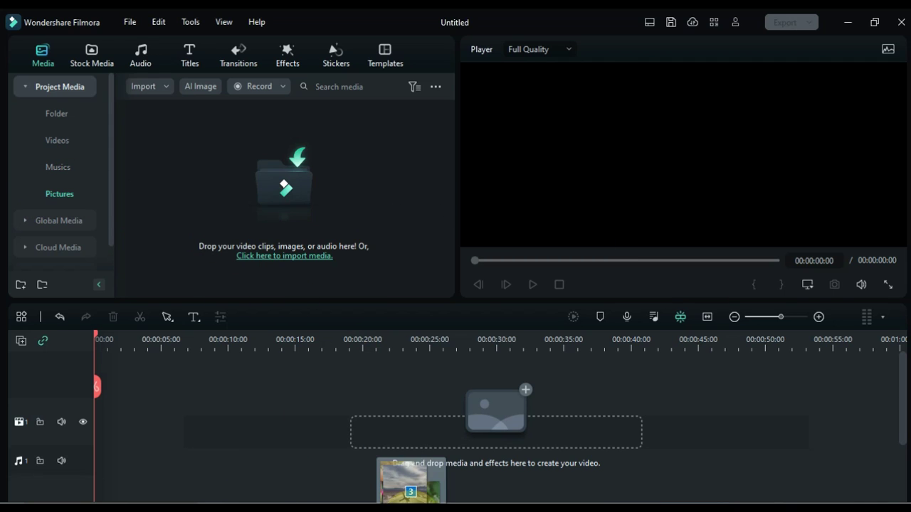
pyautogui.moveTo(411, 490); pyautogui.dragTo(315, 220)
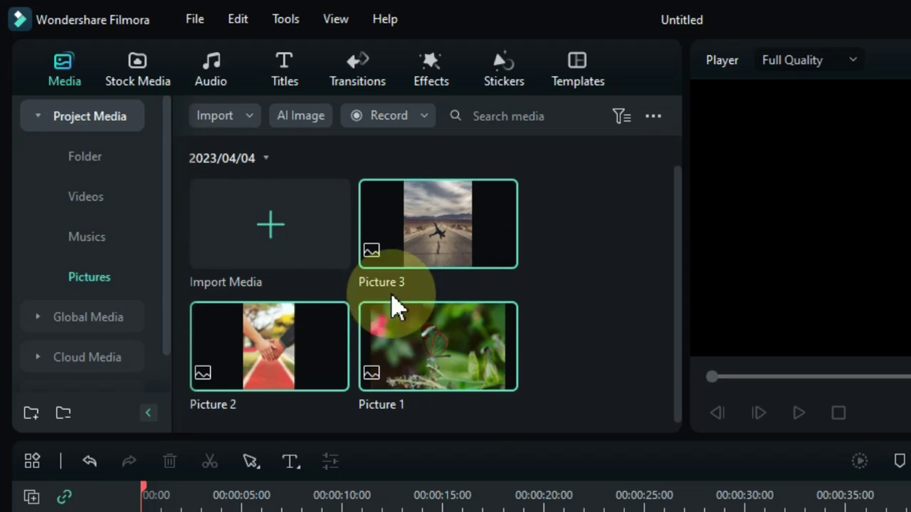
# Check the contents of the Musics and Videos folders.
pyautogui.click(86, 238)
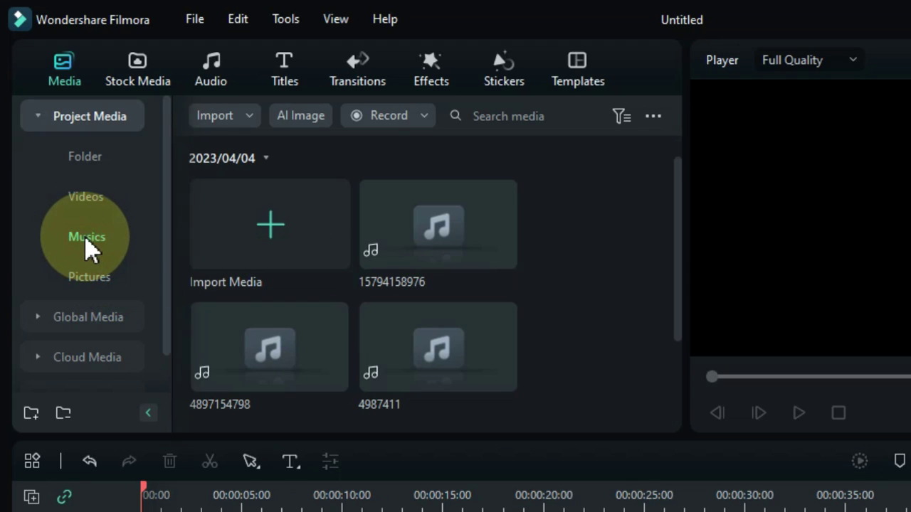
pyautogui.scroll(-3, 294, 264)
pyautogui.scroll(4, 294, 264)
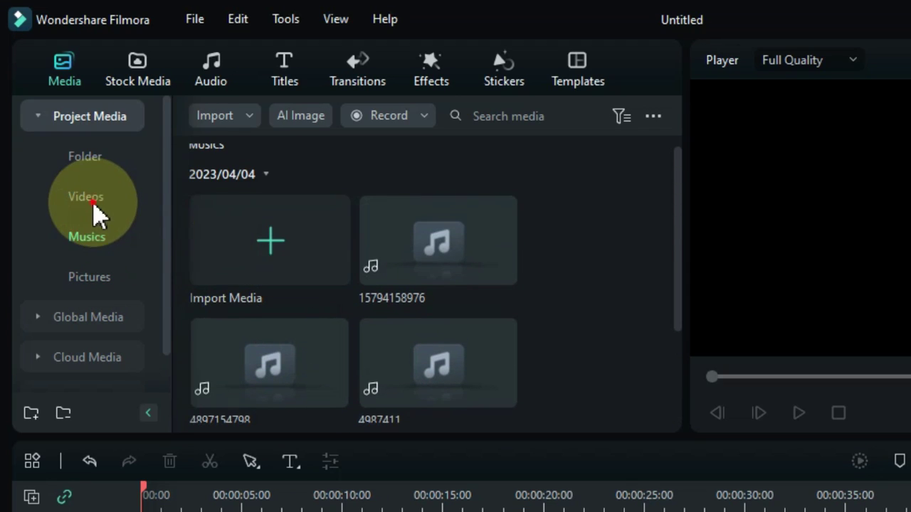
pyautogui.click(93, 207)
pyautogui.scroll(-3, 391, 264)
pyautogui.scroll(3, 387, 259)
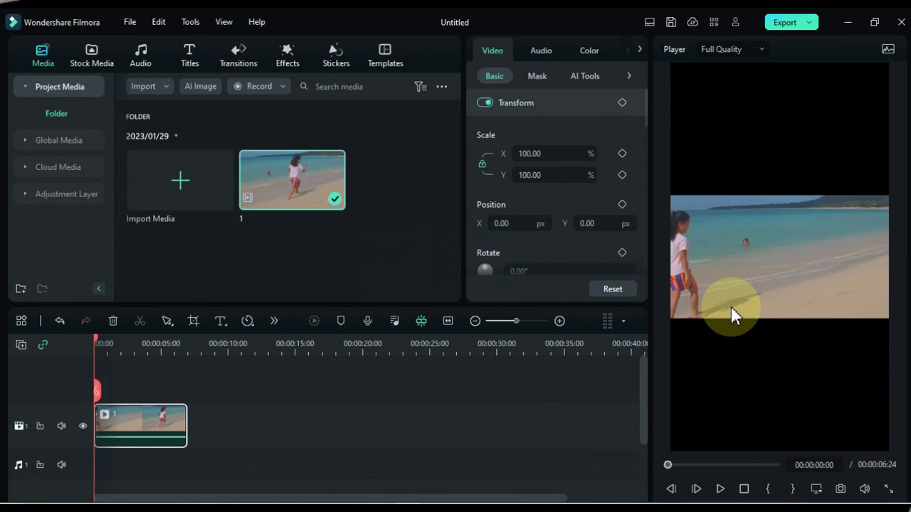
# Scale the beach clip up to about 303% and shift it right to frame the girl.
pyautogui.click(732, 307)
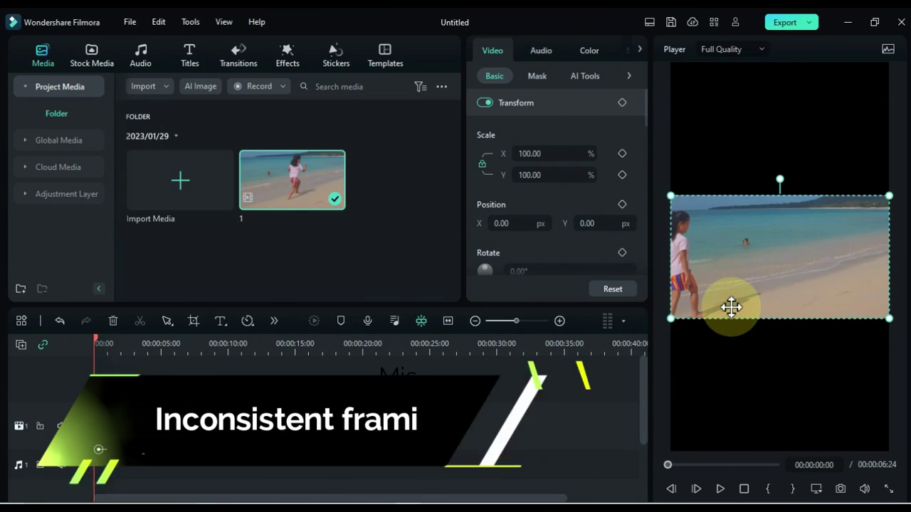
pyautogui.moveTo(534, 158)
pyautogui.mouseDown()
pyautogui.moveTo(558, 156)
pyautogui.moveTo(540, 154)
pyautogui.mouseUp()
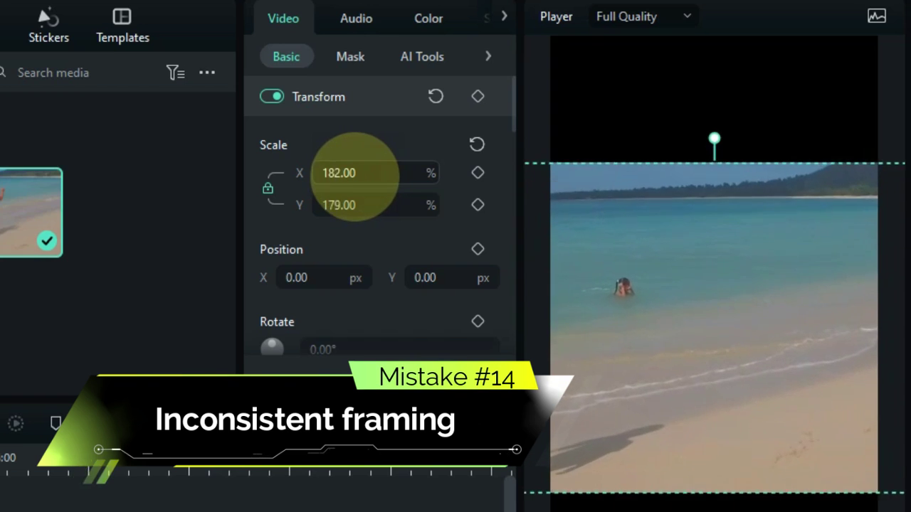
pyautogui.moveTo(354, 175); pyautogui.dragTo(345, 171)
pyautogui.moveTo(610, 247); pyautogui.dragTo(792, 304)
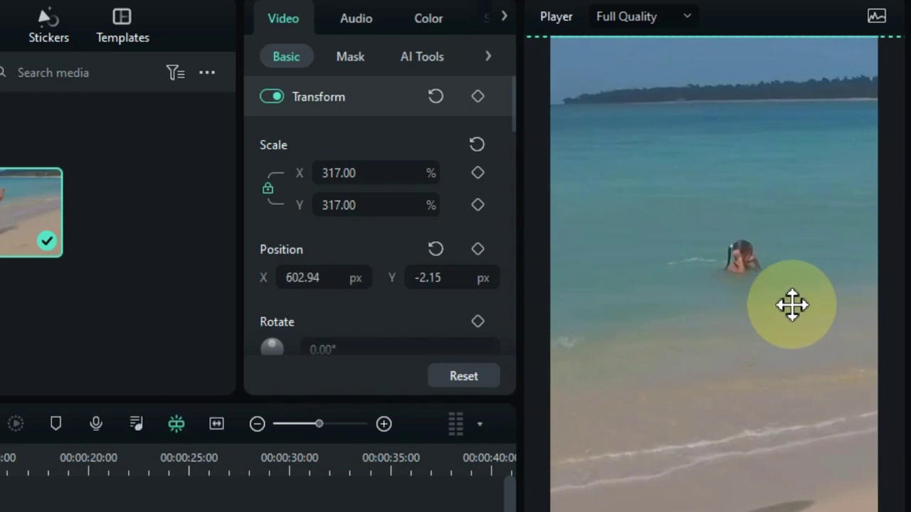
pyautogui.moveTo(631, 318); pyautogui.dragTo(776, 318)
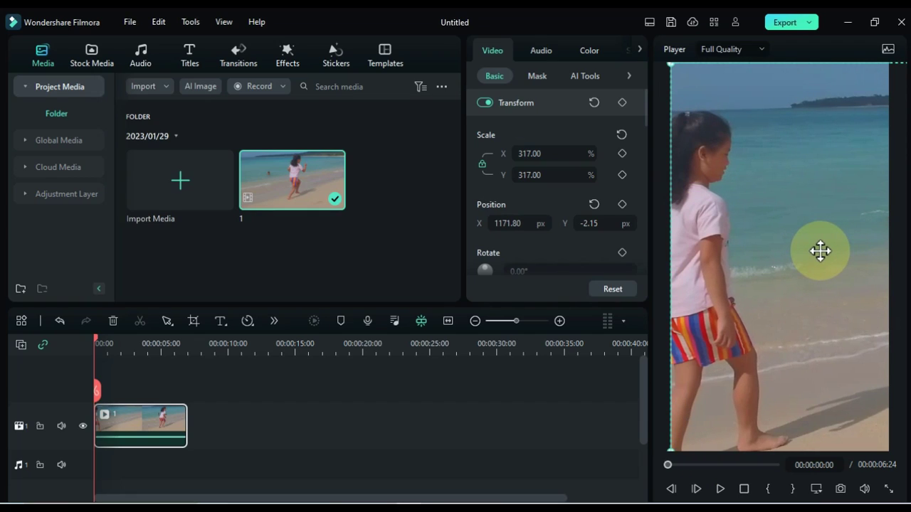
pyautogui.press('space')
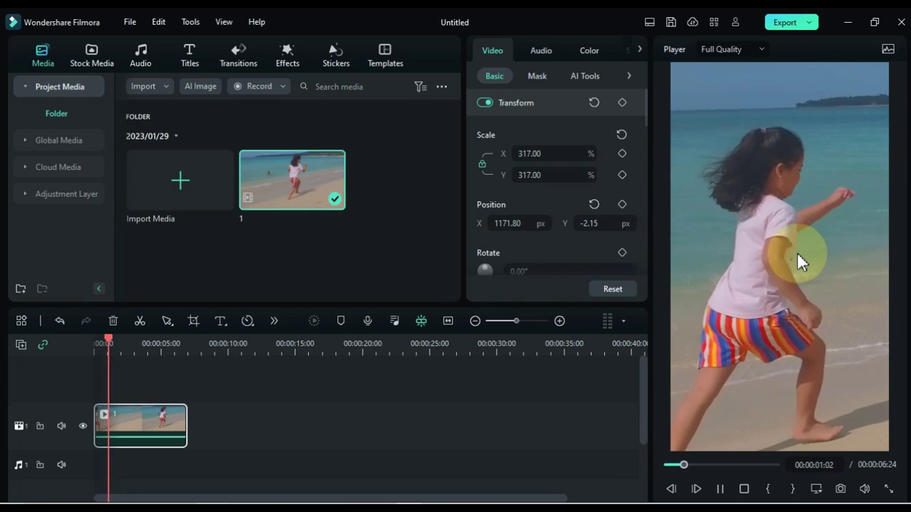
# At the 3-second mark, slide the clip left to about X 308 and replay from the start.
pyautogui.click(116, 399)
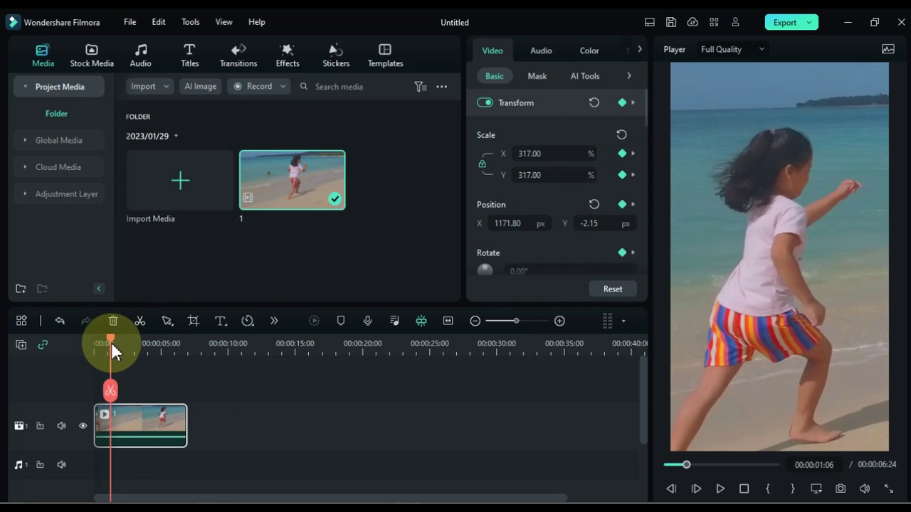
pyautogui.moveTo(112, 343); pyautogui.dragTo(135, 347)
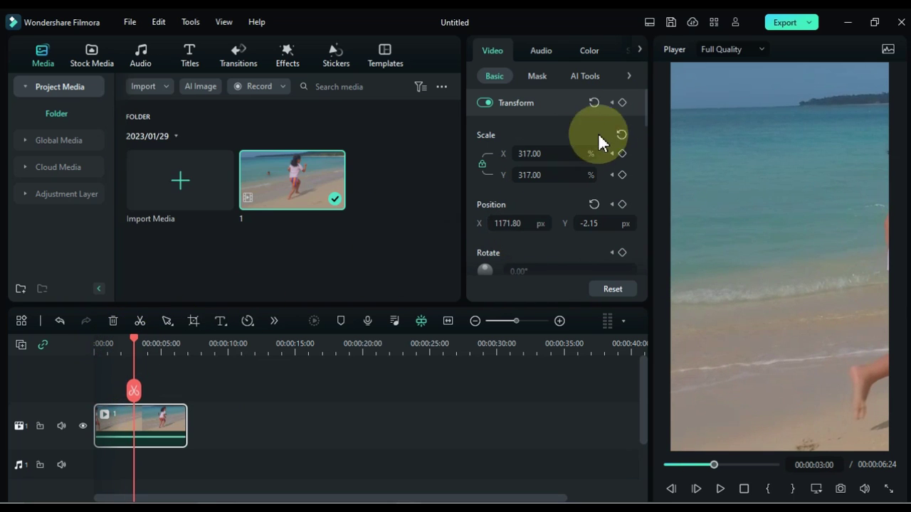
pyautogui.moveTo(520, 228)
pyautogui.mouseDown()
pyautogui.moveTo(508, 229)
pyautogui.moveTo(526, 229)
pyautogui.mouseUp()
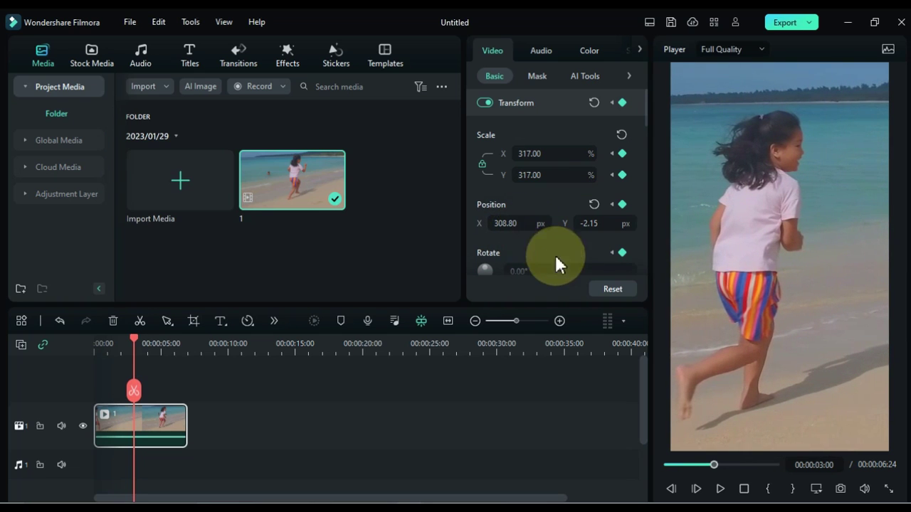
pyautogui.moveTo(119, 349); pyautogui.dragTo(104, 348)
pyautogui.click(53, 356)
pyautogui.press('space')
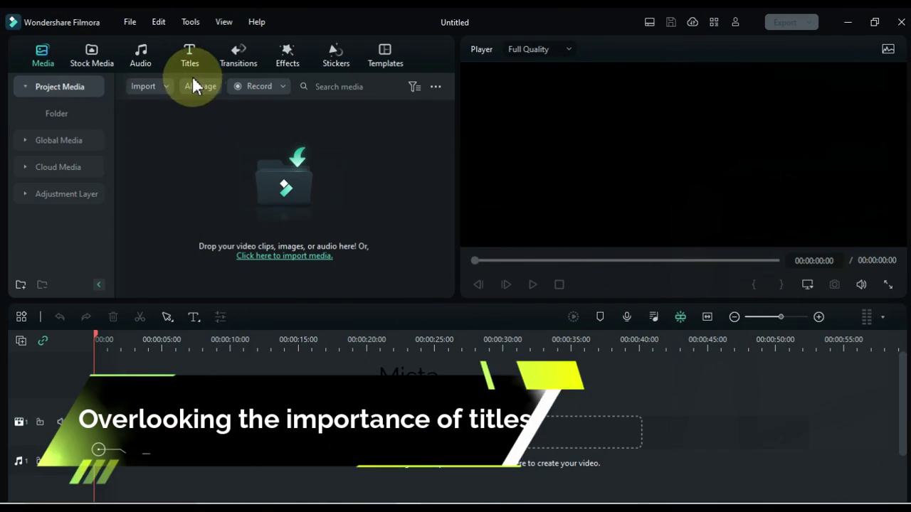
# Download the Cinematic Trailer Title 05 template from the Titles library.
pyautogui.click(188, 61)
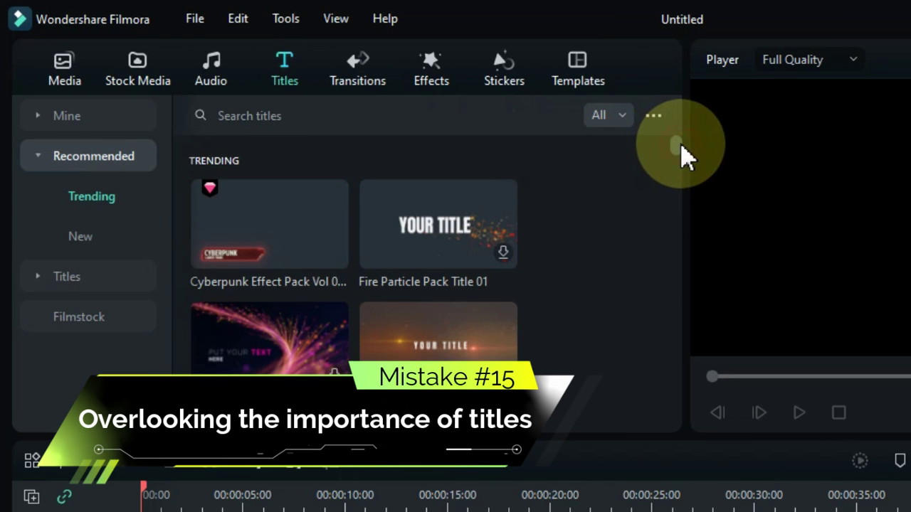
pyautogui.moveTo(682, 153); pyautogui.dragTo(698, 192)
pyautogui.click(334, 270)
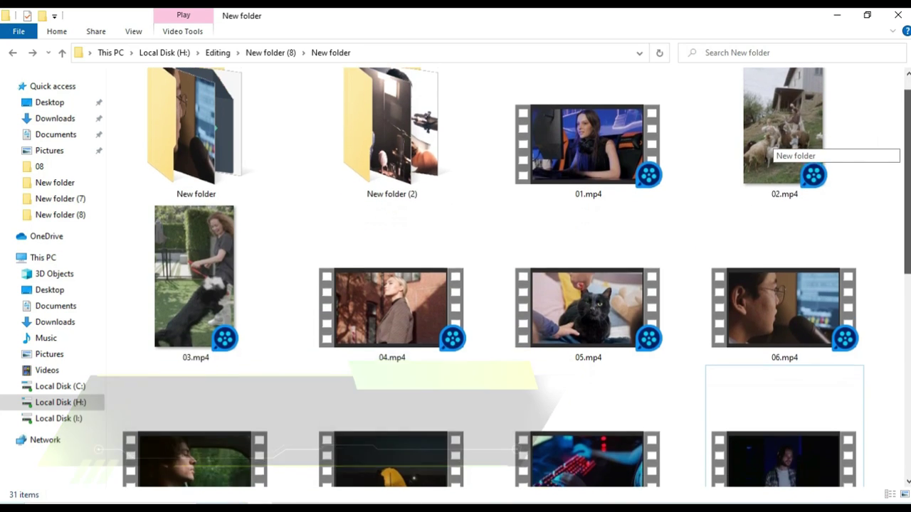
pyautogui.scroll(-3, 775, 145)
pyautogui.scroll(-3, 776, 146)
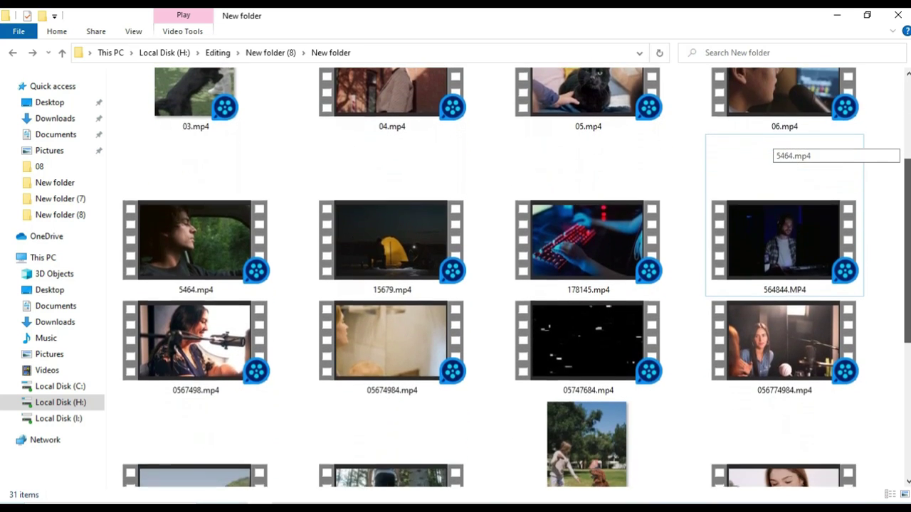
pyautogui.scroll(-2, 776, 146)
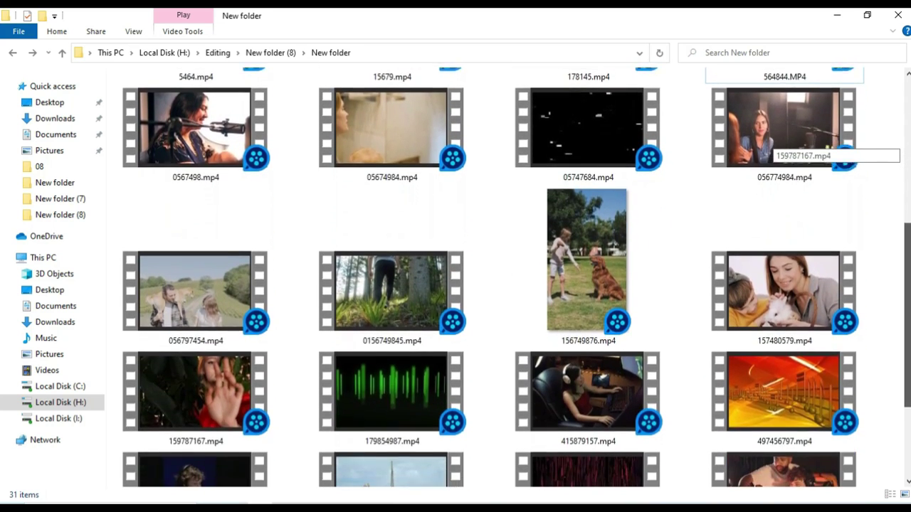
pyautogui.scroll(-1, 776, 146)
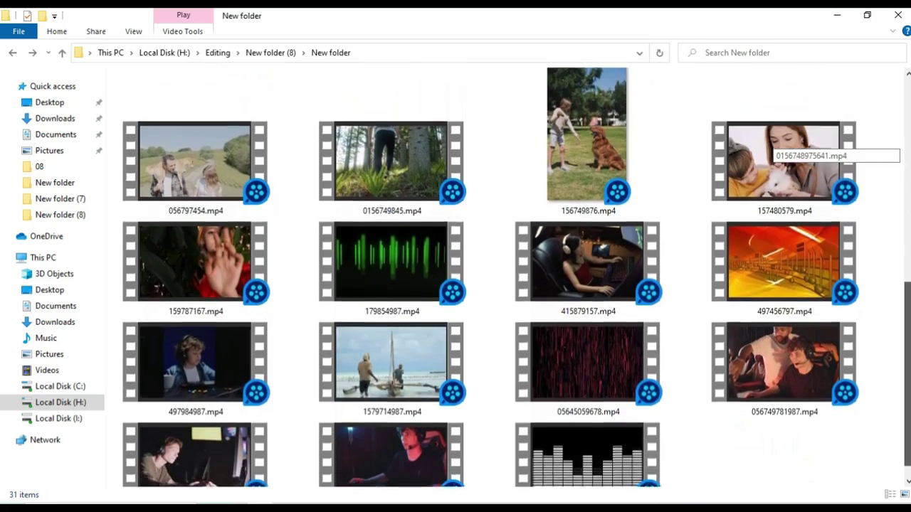
pyautogui.moveTo(904, 334); pyautogui.dragTo(870, 142)
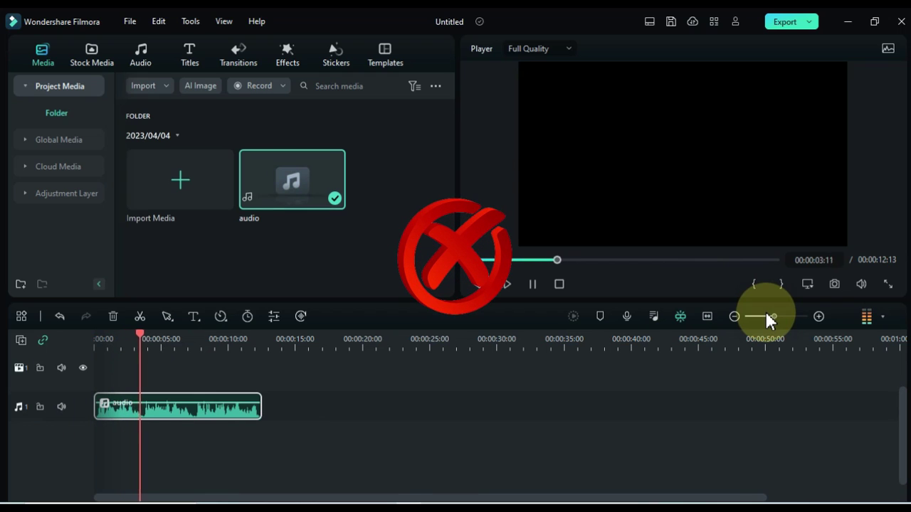
# Enable Normal Denoise on the audio clip at Mid strength and play it back.
pyautogui.doubleClick(156, 408)
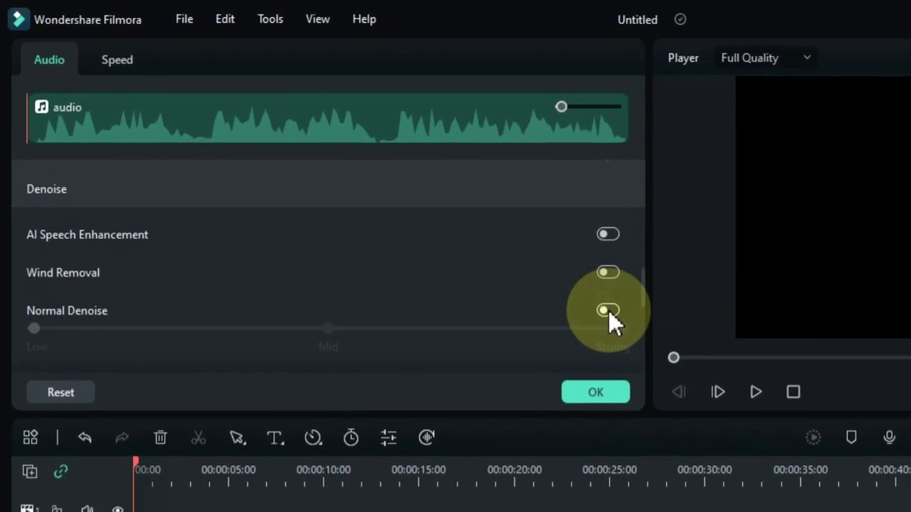
pyautogui.click(607, 310)
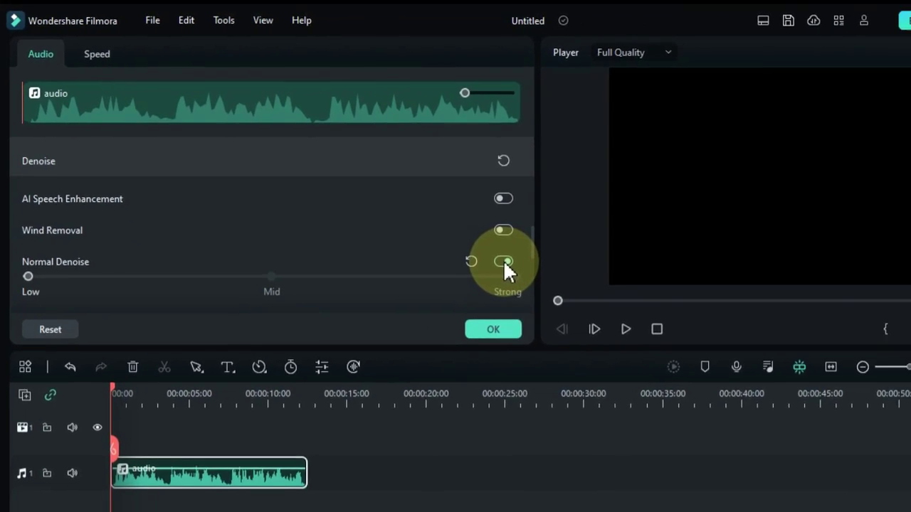
pyautogui.press('space')
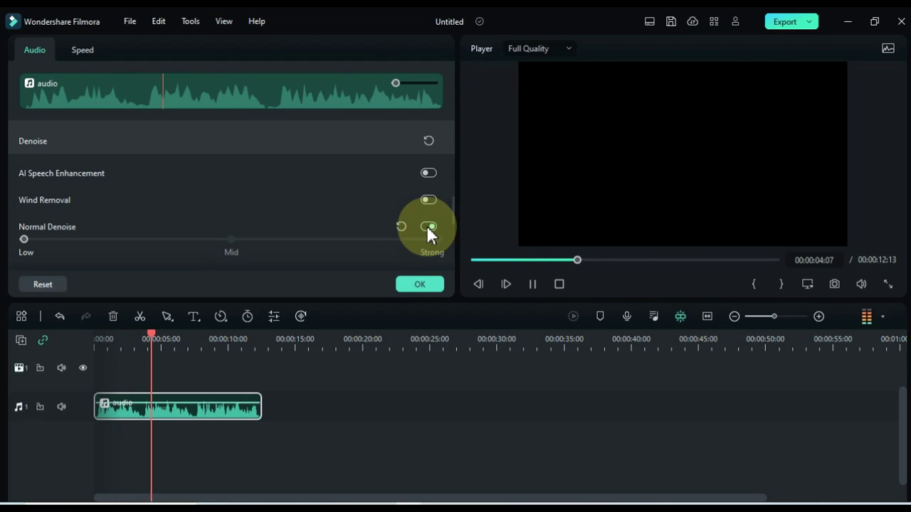
pyautogui.click(227, 240)
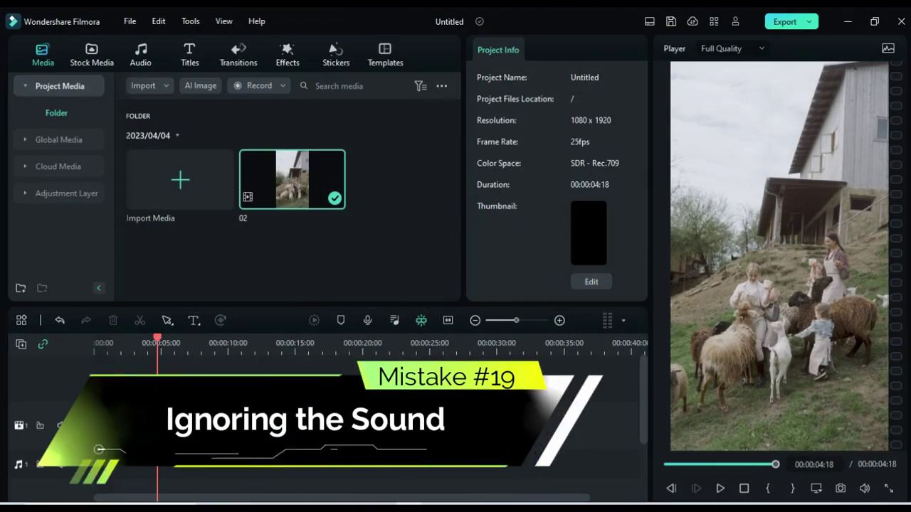
# Search the Sound Effect library for 'sheep sound effects'.
pyautogui.click(146, 63)
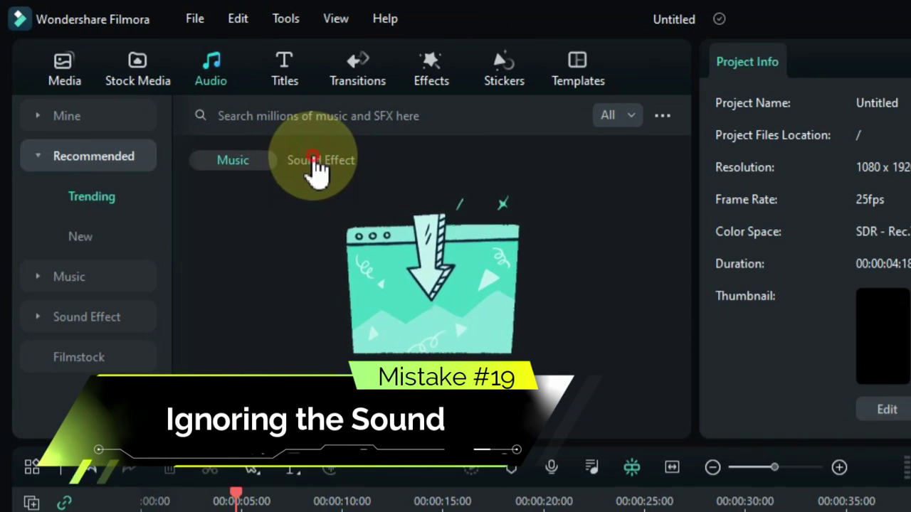
pyautogui.click(313, 158)
pyautogui.click(347, 117)
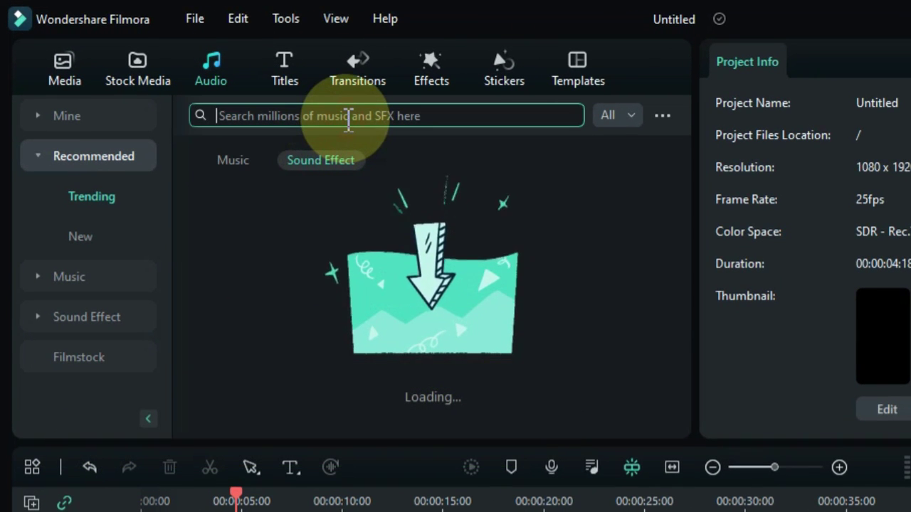
pyautogui.write('s')
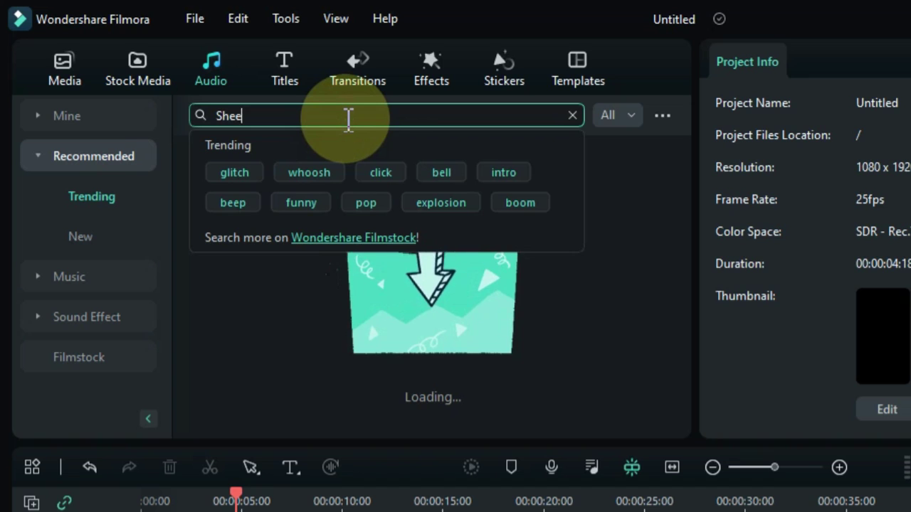
pyautogui.write('heep sound ef')
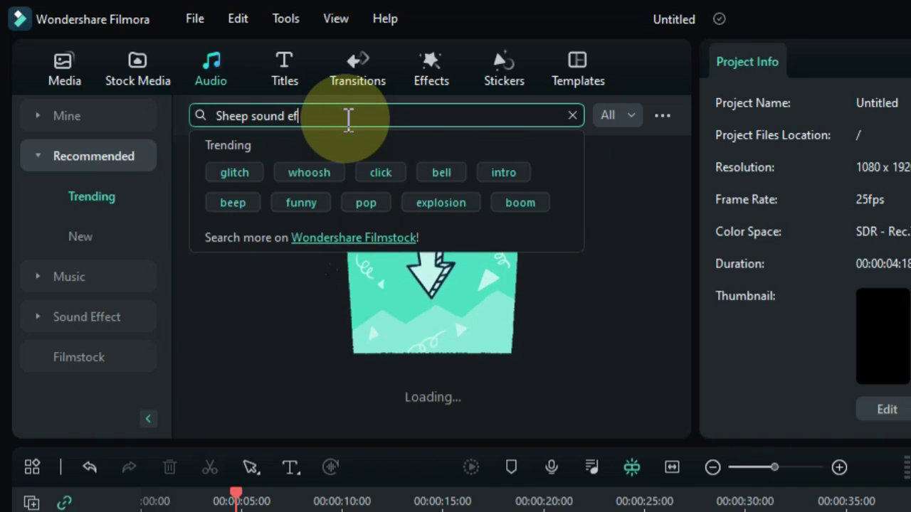
pyautogui.write('fects')
pyautogui.press('Return')
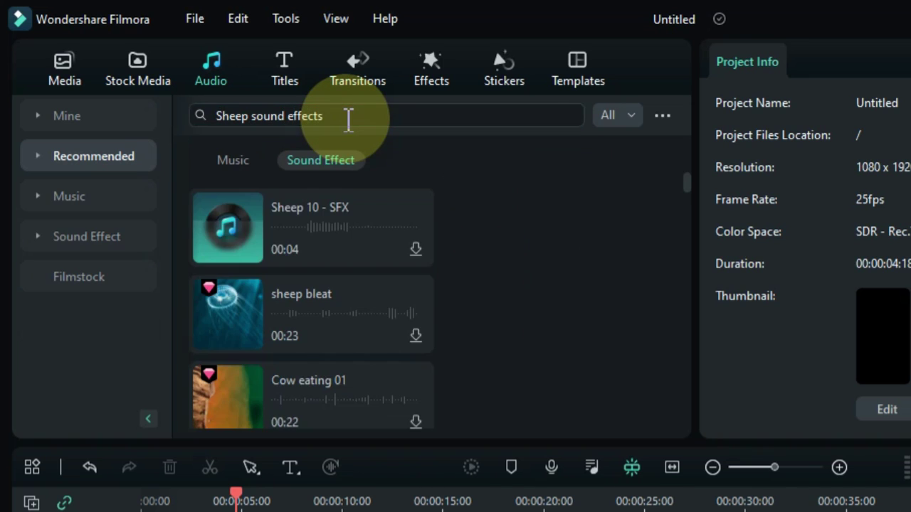
pyautogui.scroll(-4, 239, 235)
# Add animal goat herd cry 03 and Sheep 10 - SFX to audio tracks, then play from the start.
pyautogui.click(237, 260)
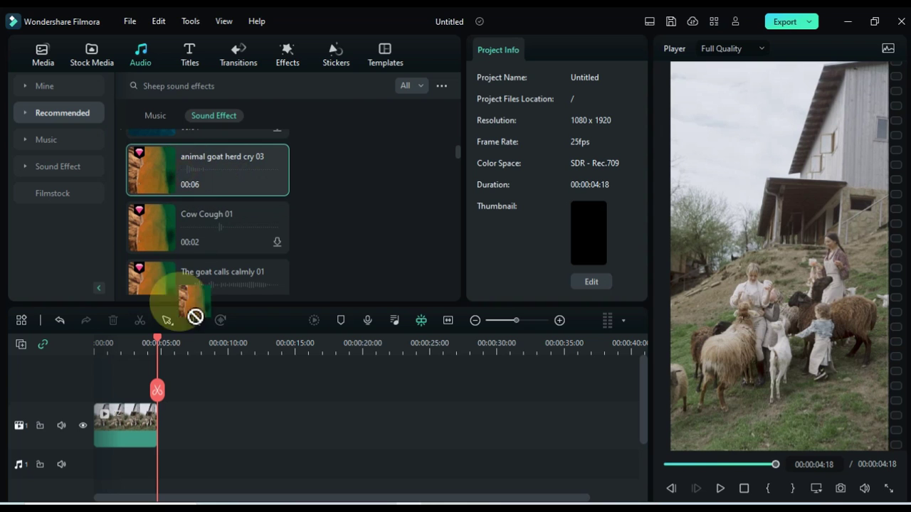
pyautogui.moveTo(111, 461); pyautogui.dragTo(100, 444)
pyautogui.scroll(3, 207, 213)
pyautogui.moveTo(207, 169); pyautogui.dragTo(117, 427)
pyautogui.click(96, 343)
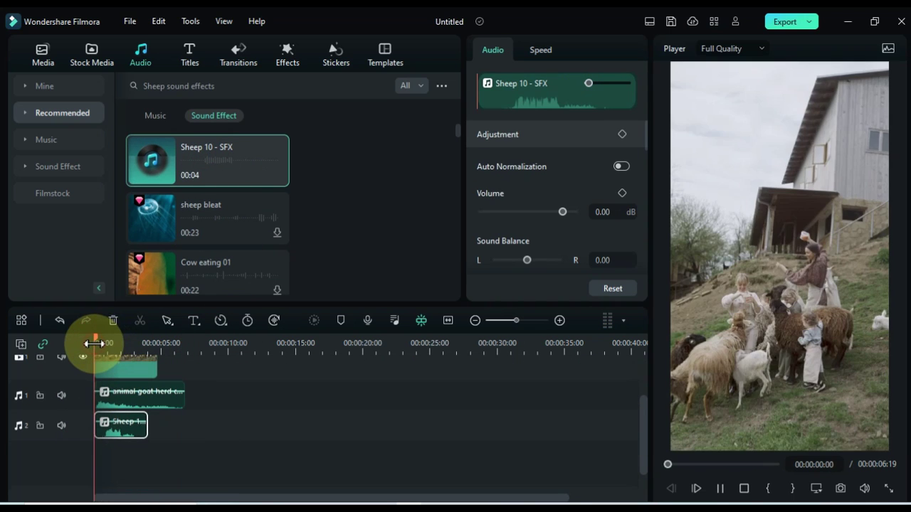
pyautogui.press('space')
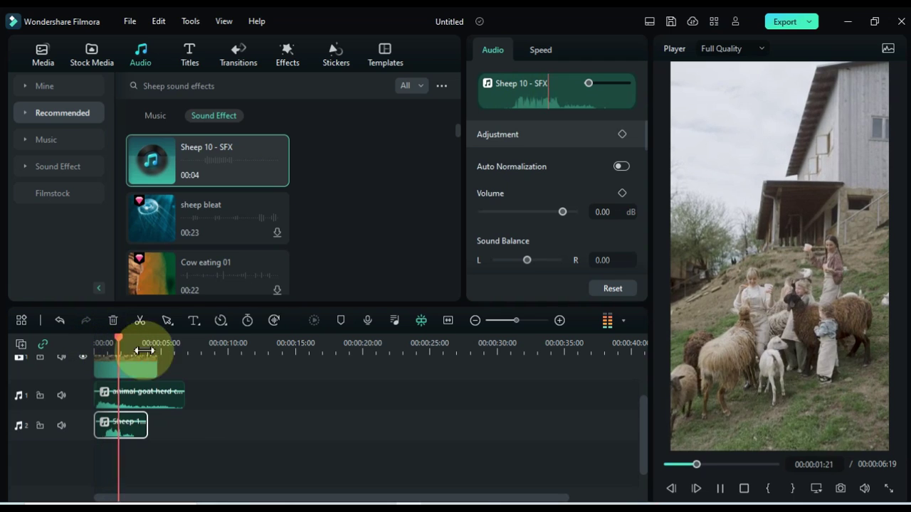
pyautogui.scroll(-2, 307, 218)
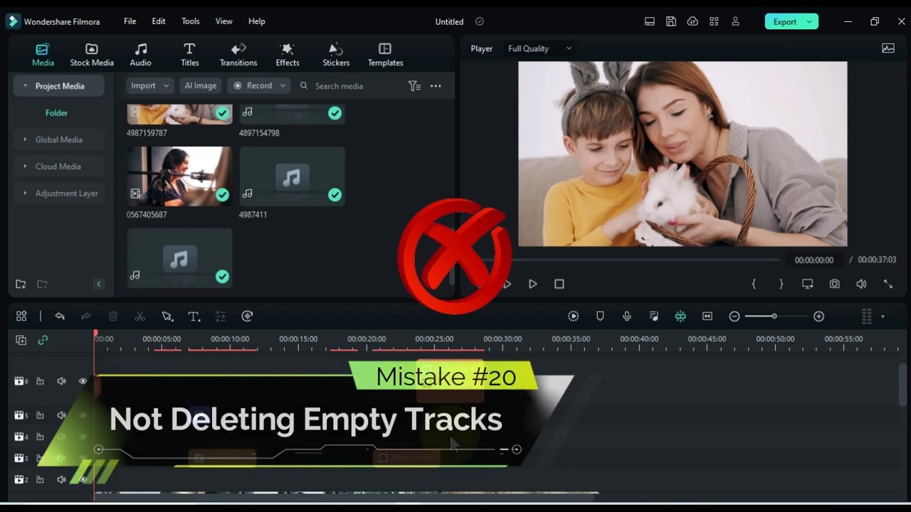
# Apply Delete Empty Tracks so only the clip sequence and two audio tracks remain.
pyautogui.scroll(-3, 123, 438)
pyautogui.scroll(-5, 122, 432)
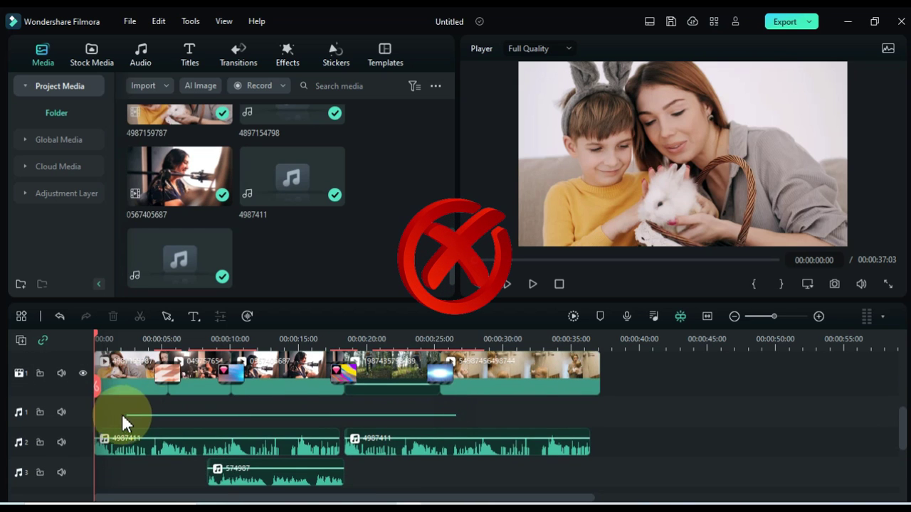
pyautogui.scroll(5, 611, 447)
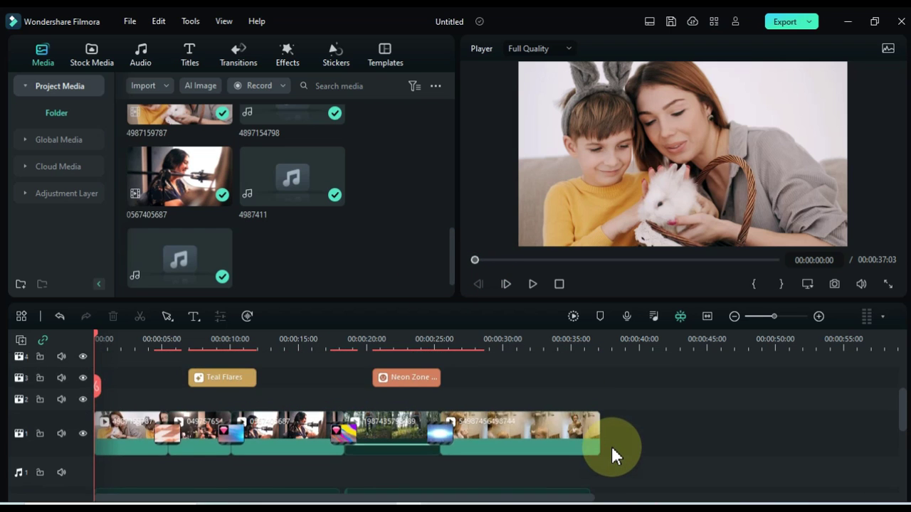
pyautogui.scroll(-4, 611, 446)
pyautogui.scroll(5, 611, 446)
pyautogui.scroll(2, 611, 446)
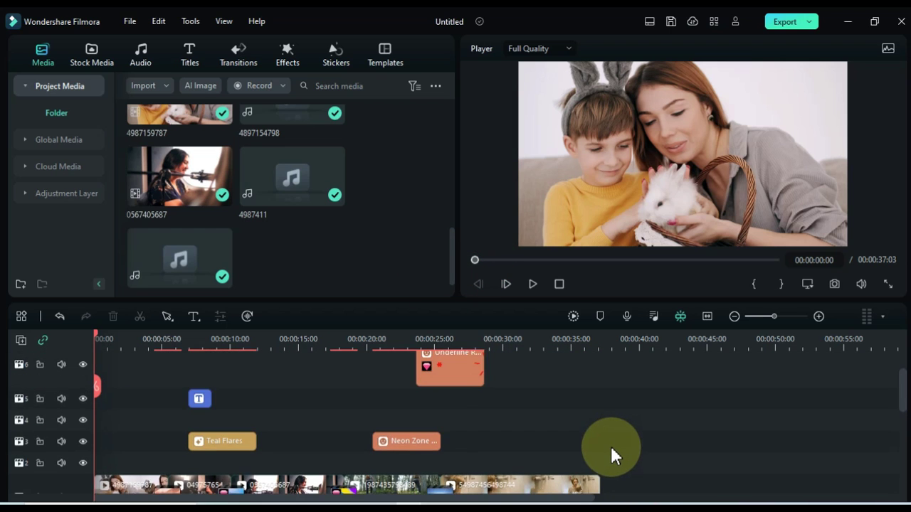
pyautogui.scroll(-3, 611, 446)
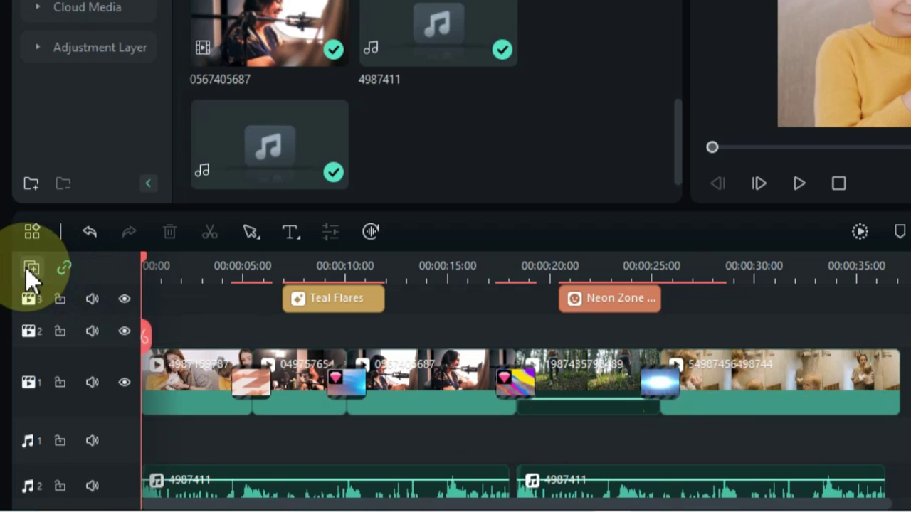
pyautogui.click(21, 340)
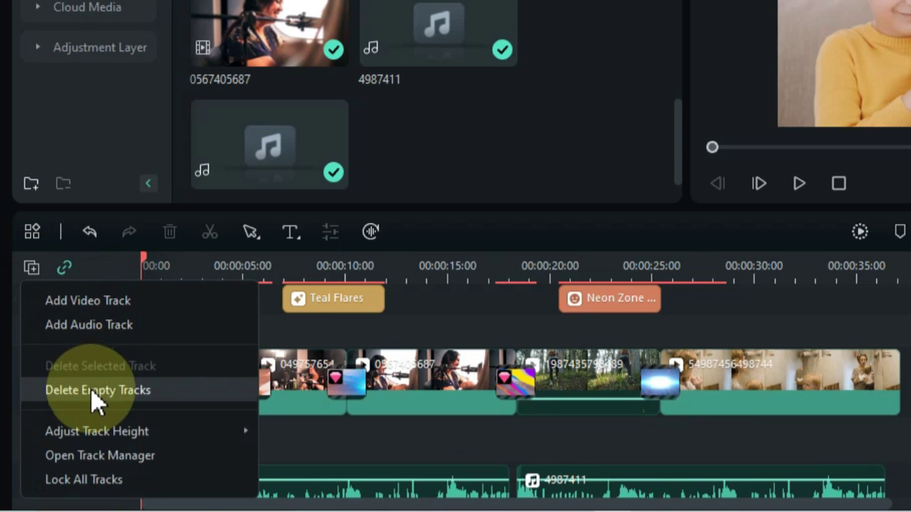
pyautogui.click(161, 399)
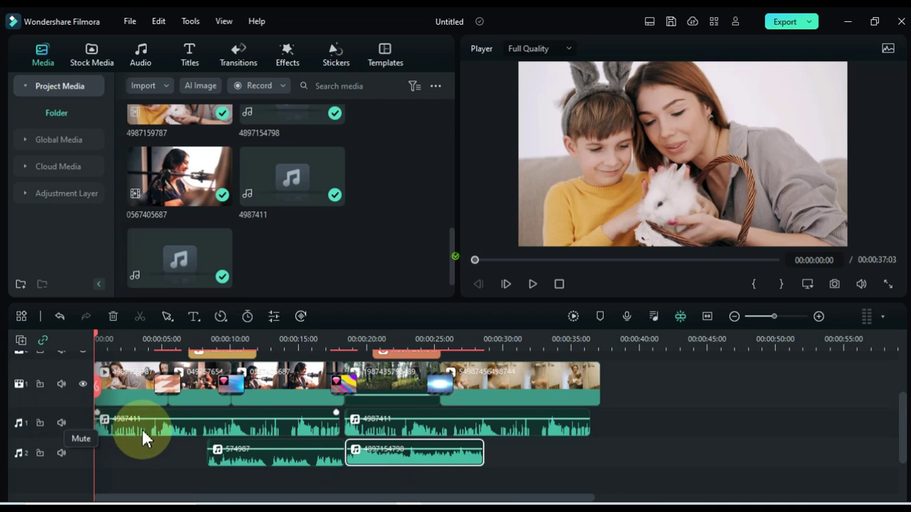
pyautogui.scroll(-1, 163, 435)
pyautogui.scroll(3, 162, 437)
pyautogui.scroll(-3, 162, 436)
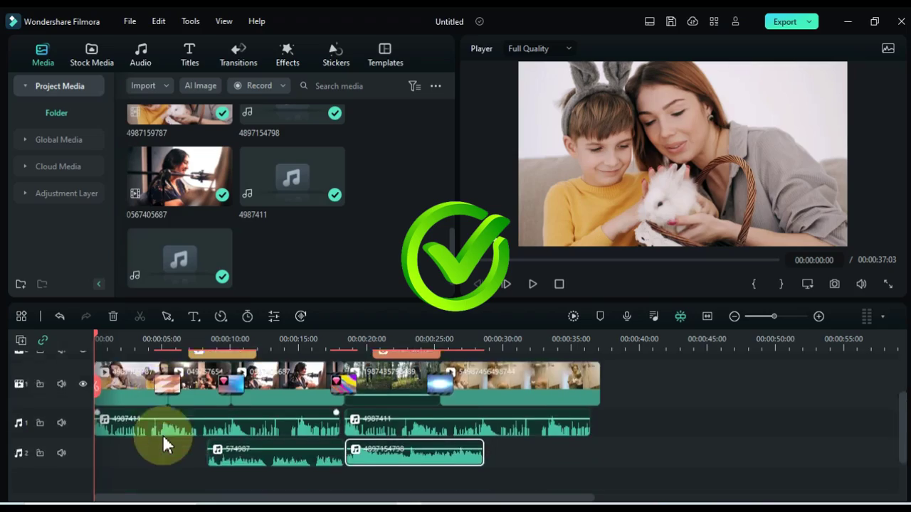